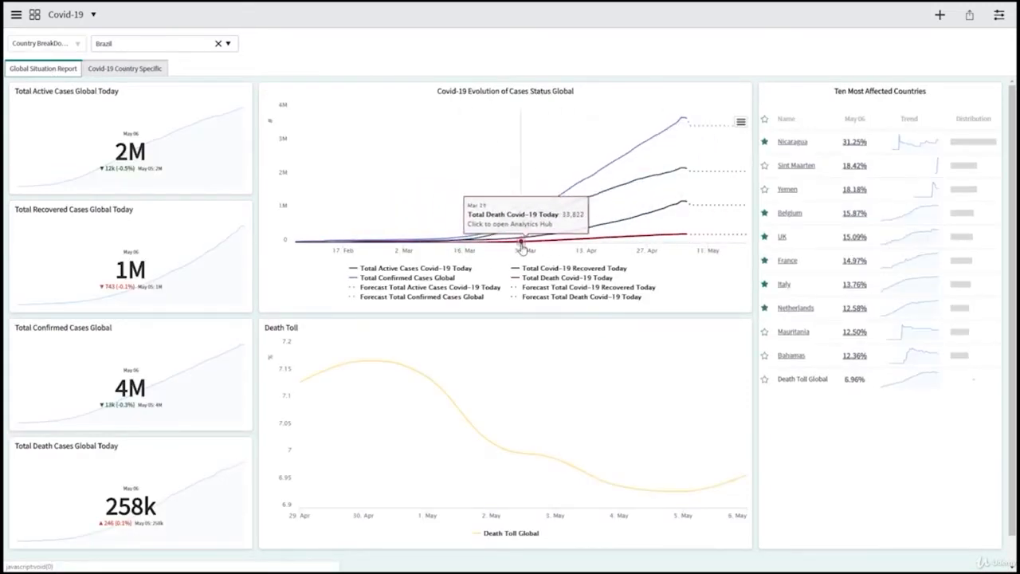
Show the country-specific tab of the Covid-19 dashboard and add Afghanistan and Albania to Brazil in the country breakdown filter
{"action": "left_click", "coordinate": [764, 120]}
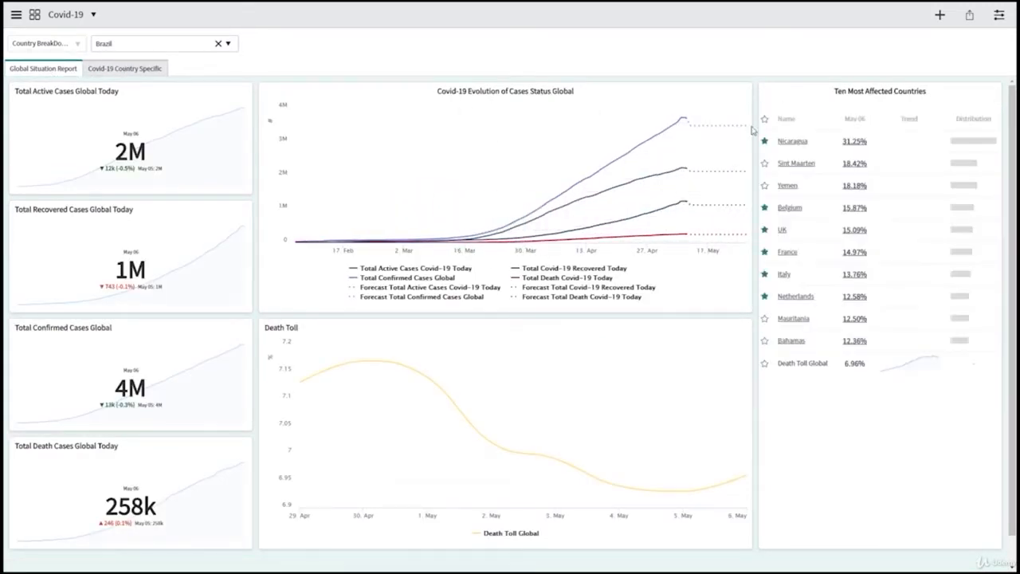
{"action": "left_click", "coordinate": [124, 68]}
{"action": "left_click", "coordinate": [226, 43]}
{"action": "left_click", "coordinate": [103, 111]}
{"action": "left_click", "coordinate": [103, 128]}
{"action": "left_click", "coordinate": [220, 270]}
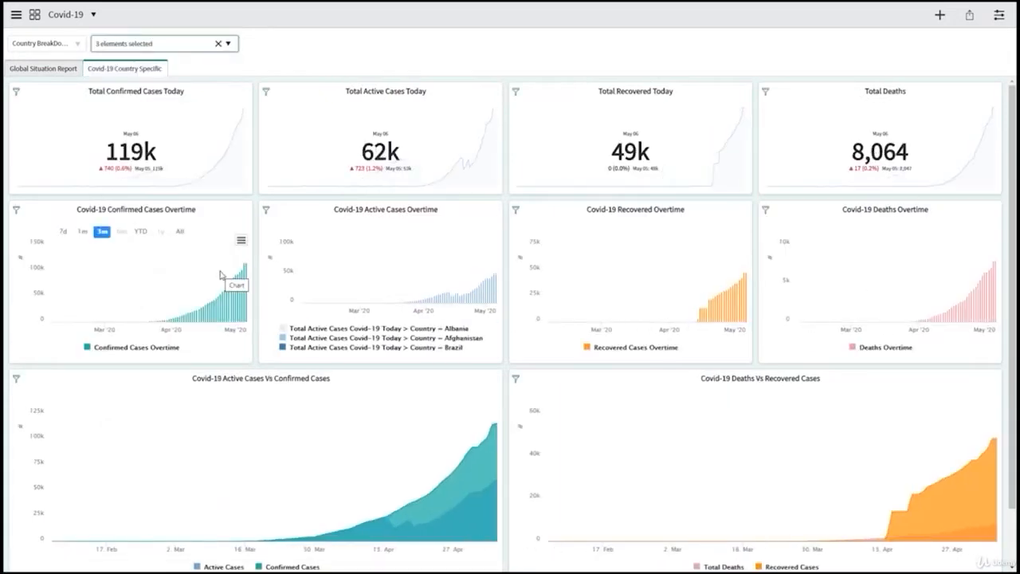
Clear the country breakdown filter and select another country to view its figures
{"action": "left_click", "coordinate": [218, 44]}
{"action": "left_click", "coordinate": [228, 44]}
{"action": "left_click", "coordinate": [102, 213]}
{"action": "left_click", "coordinate": [220, 271]}
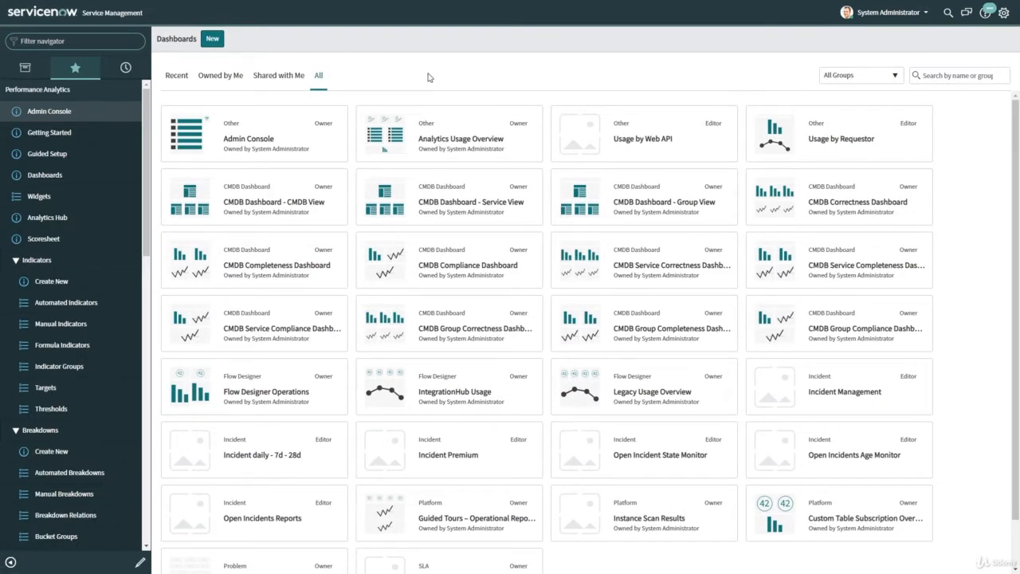
Create a new dashboard named Covid-19 and submit it
{"action": "left_click", "coordinate": [214, 42]}
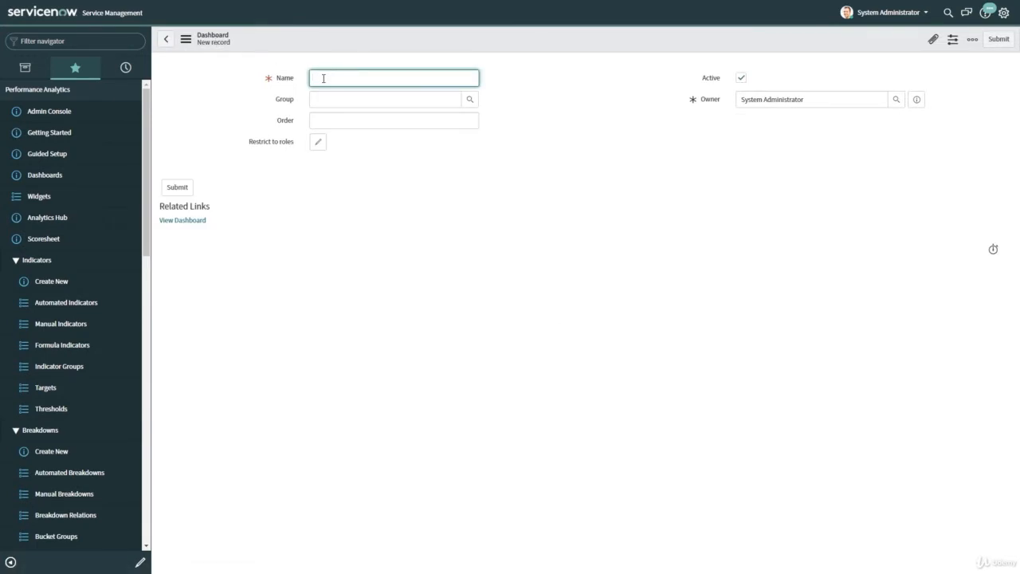
{"action": "type", "text": "Covid"}
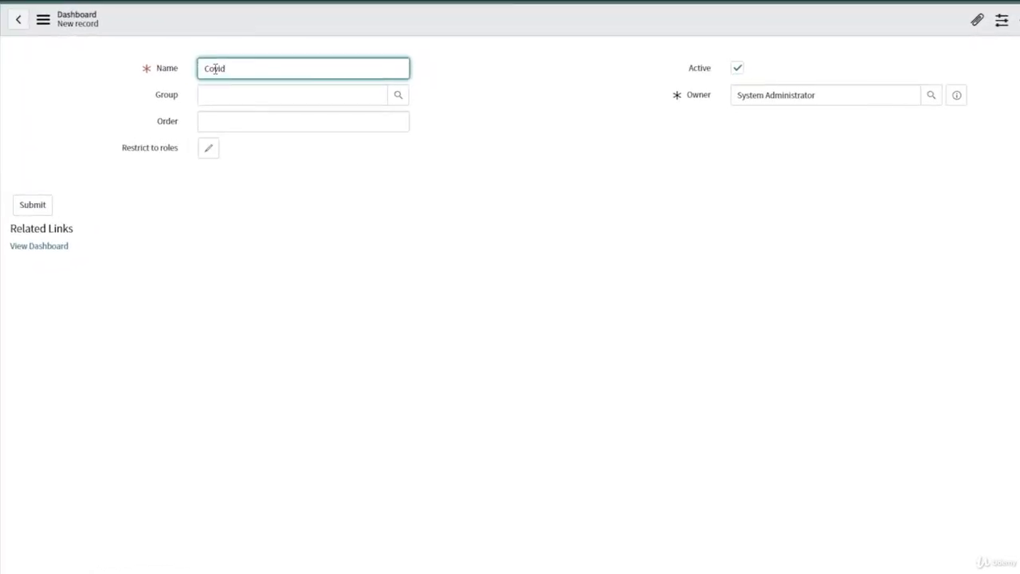
{"action": "type", "text": "19"}
{"action": "key", "text": "BackSpace"}
{"action": "key", "text": "BackSpace"}
{"action": "type", "text": "-19"}
{"action": "left_click", "coordinate": [480, 116]}
{"action": "left_click", "coordinate": [32, 207]}
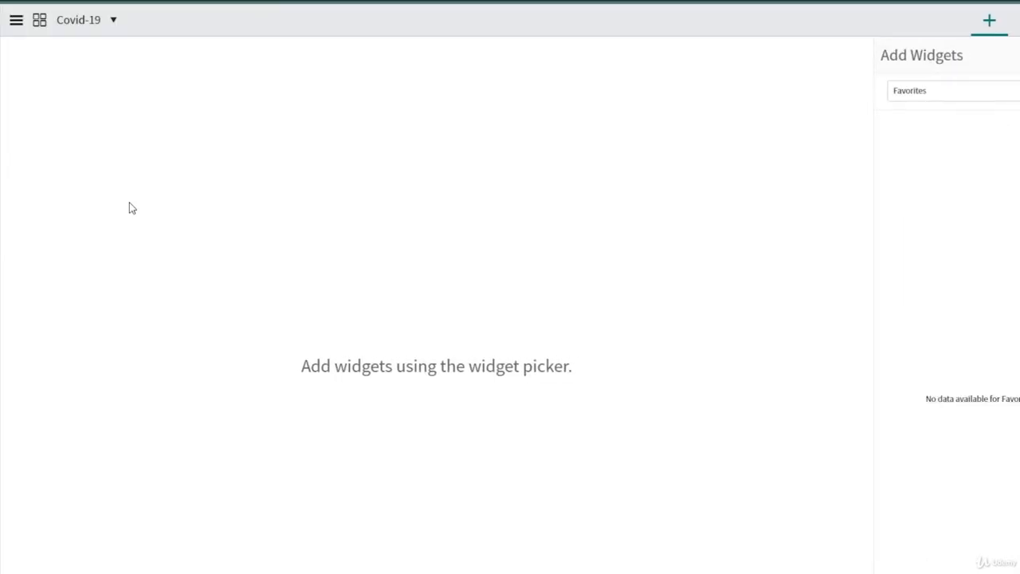
Add a second tab to the dashboard and rename the first tab as Covid-19 - Global Situation Report
{"action": "left_click", "coordinate": [20, 22]}
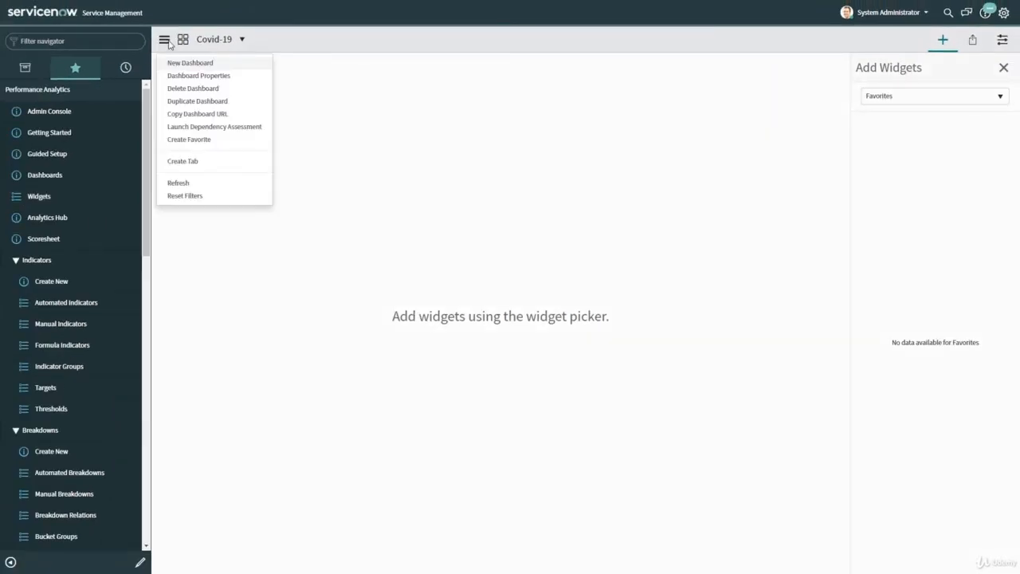
{"action": "left_click", "coordinate": [193, 161]}
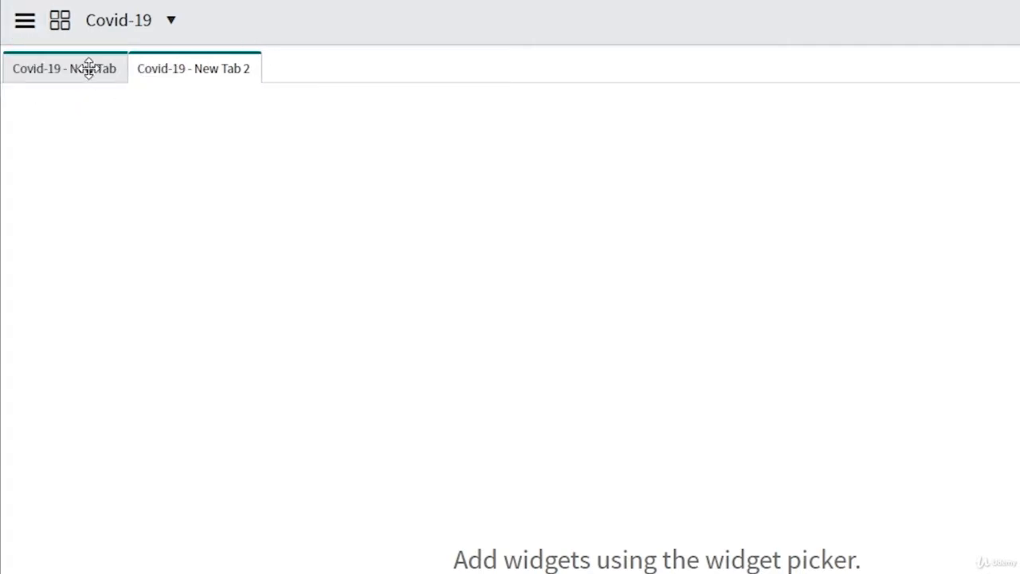
{"action": "left_click", "coordinate": [88, 69]}
{"action": "left_click", "coordinate": [134, 69]}
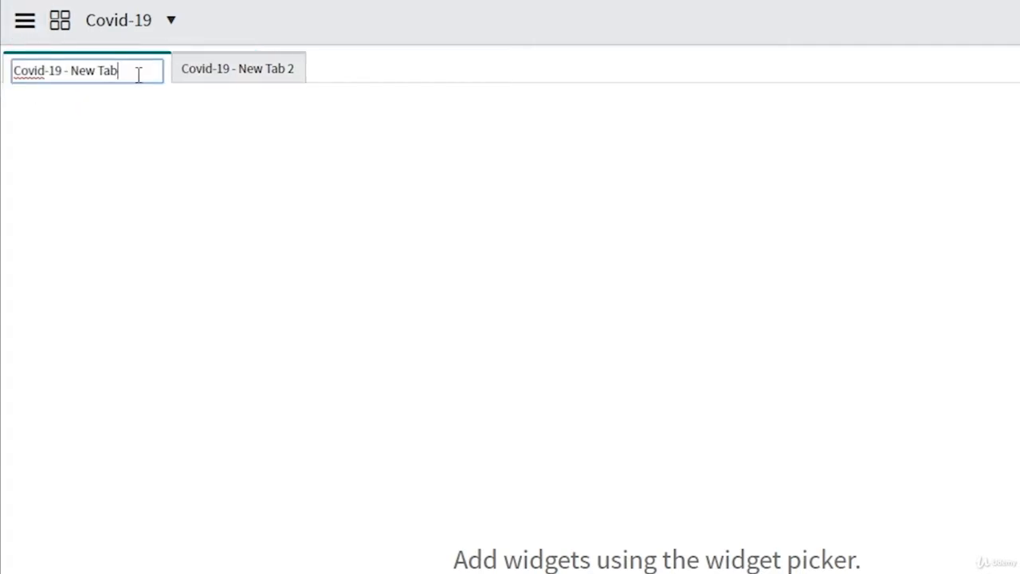
{"action": "key", "text": "BackSpace"}
{"action": "key", "text": "BackSpace"}
{"action": "key", "text": "BackSpace"}
{"action": "key", "text": "BackSpace"}
{"action": "key", "text": "BackSpace"}
{"action": "key", "text": "BackSpace"}
{"action": "key", "text": "BackSpace"}
{"action": "type", "text": "Global Situation Report"}
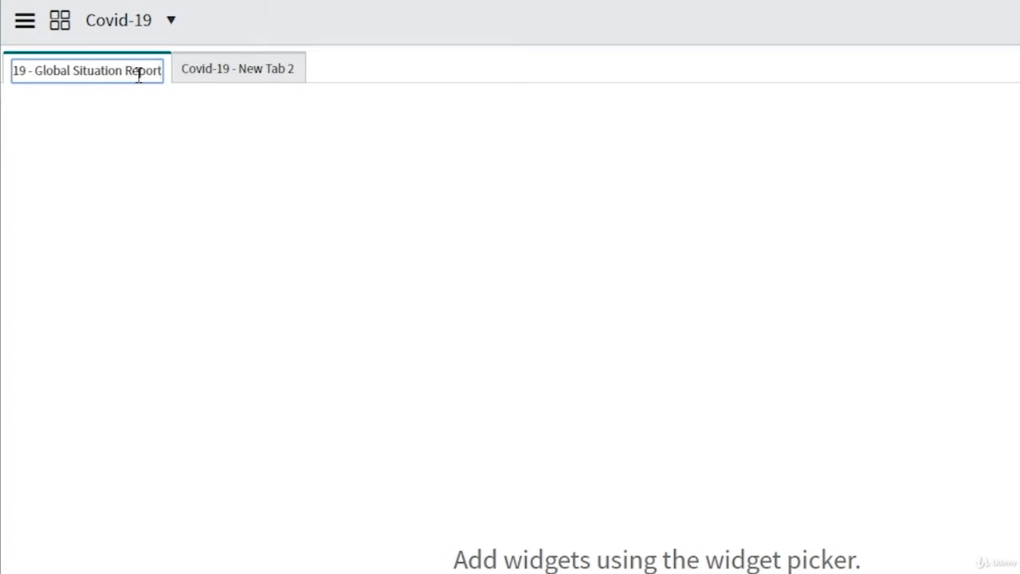
{"action": "key", "text": "Return"}
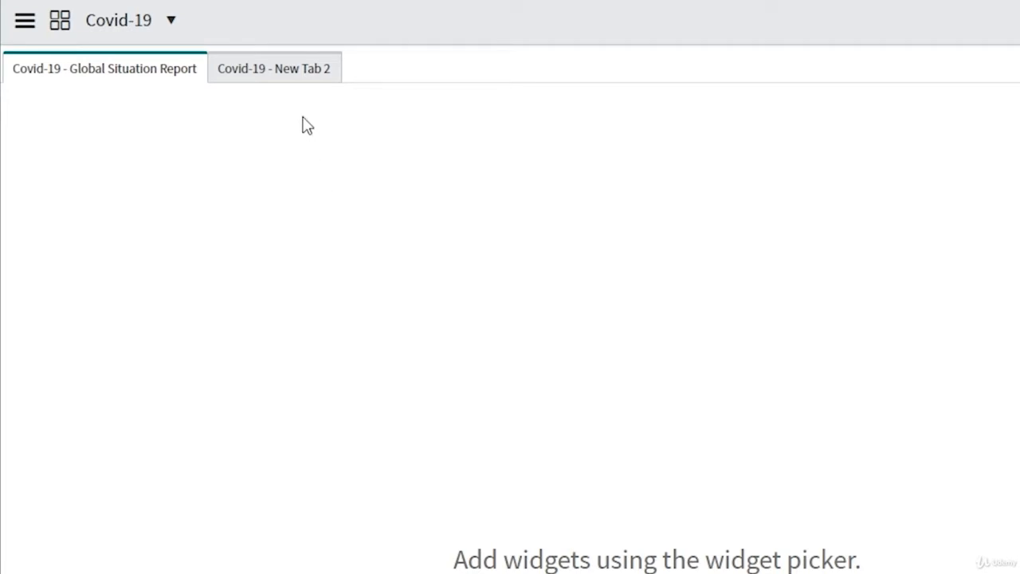
Rename the second dashboard tab as Covid-19 - Country Specific
{"action": "left_click", "coordinate": [304, 71]}
{"action": "left_click", "coordinate": [347, 69]}
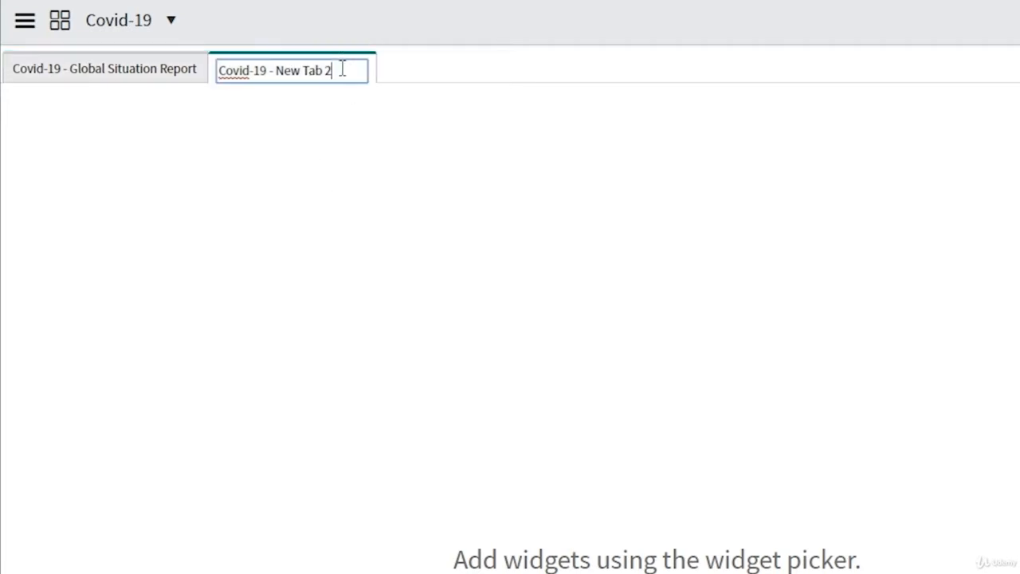
{"action": "key", "text": "BackSpace"}
{"action": "key", "text": "BackSpace"}
{"action": "key", "text": "BackSpace"}
{"action": "key", "text": "BackSpace"}
{"action": "key", "text": "BackSpace"}
{"action": "key", "text": "BackSpace"}
{"action": "key", "text": "BackSpace"}
{"action": "key", "text": "BackSpace"}
{"action": "key", "text": "BackSpace"}
{"action": "type", "text": "Country Specific"}
{"action": "key", "text": "Return"}
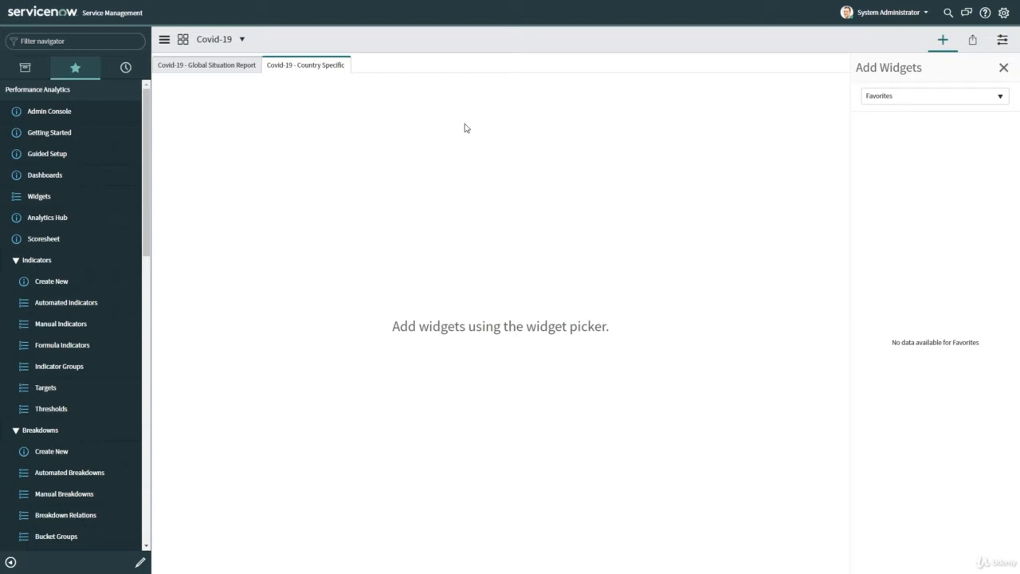
Add a #New Score widget from the Performance Analytics score widgets to the Global Situation Report tab
{"action": "left_click", "coordinate": [223, 66]}
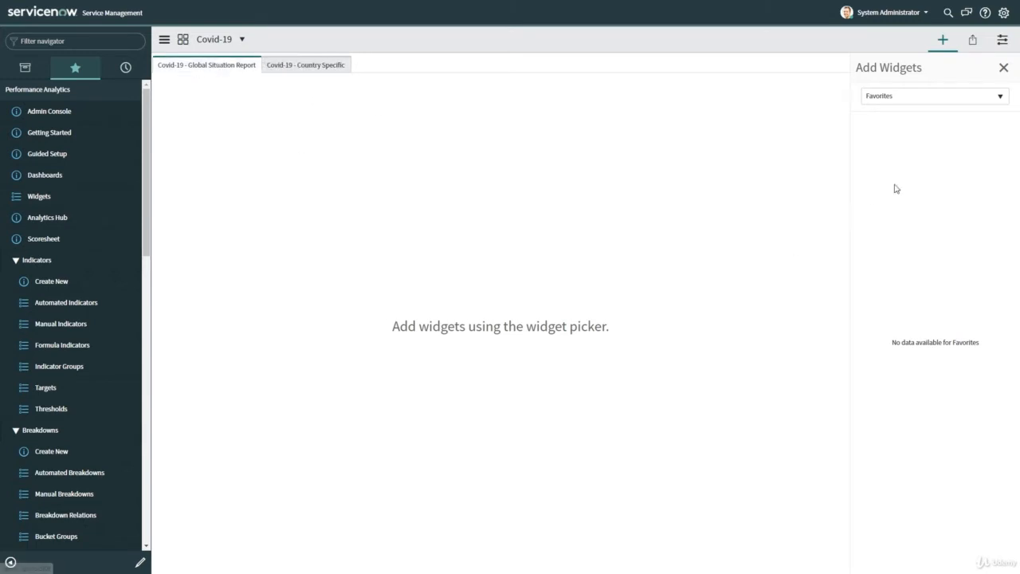
{"action": "left_click", "coordinate": [945, 99]}
{"action": "left_click", "coordinate": [930, 166]}
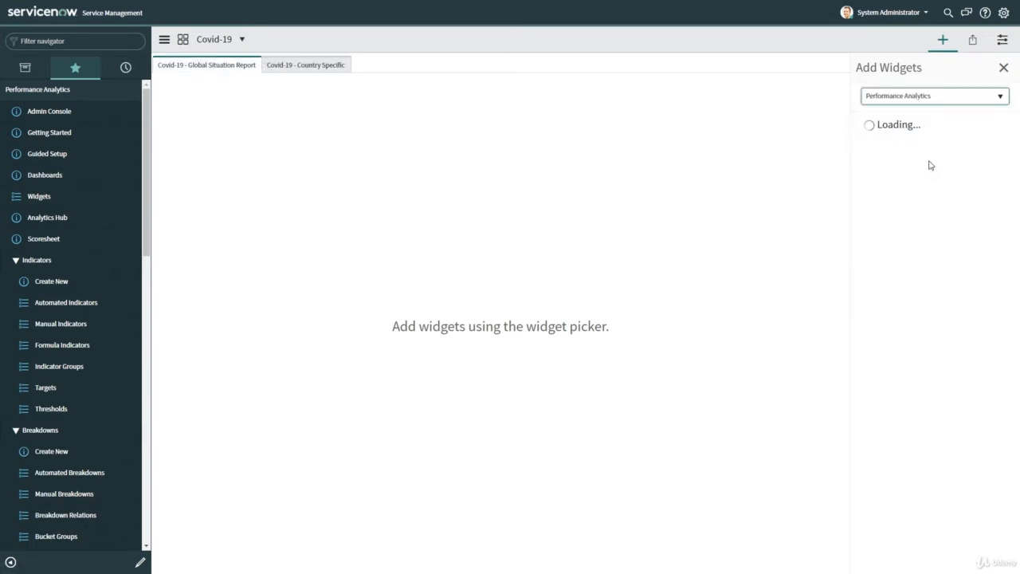
{"action": "left_click", "coordinate": [909, 248]}
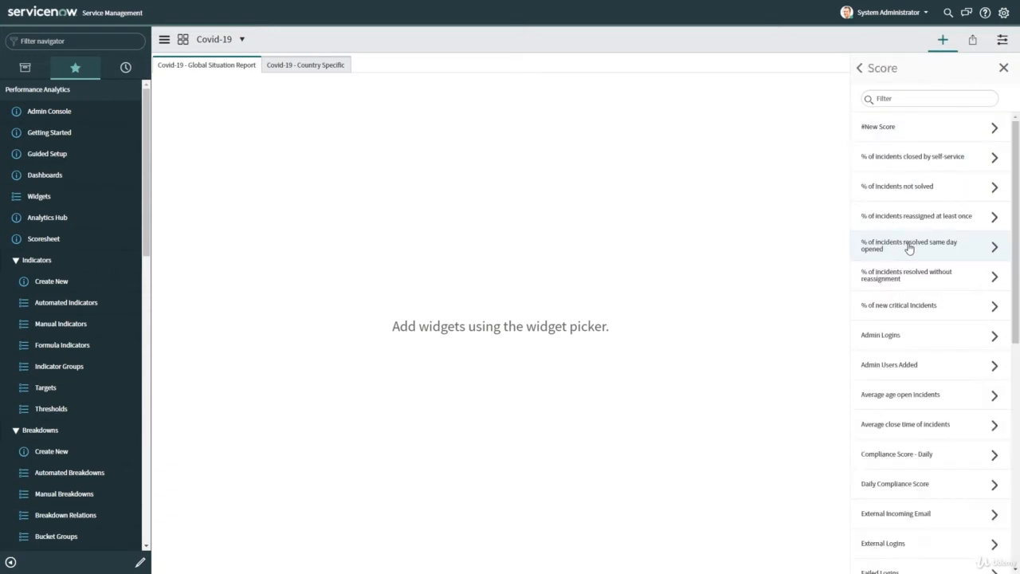
{"action": "left_click", "coordinate": [898, 140]}
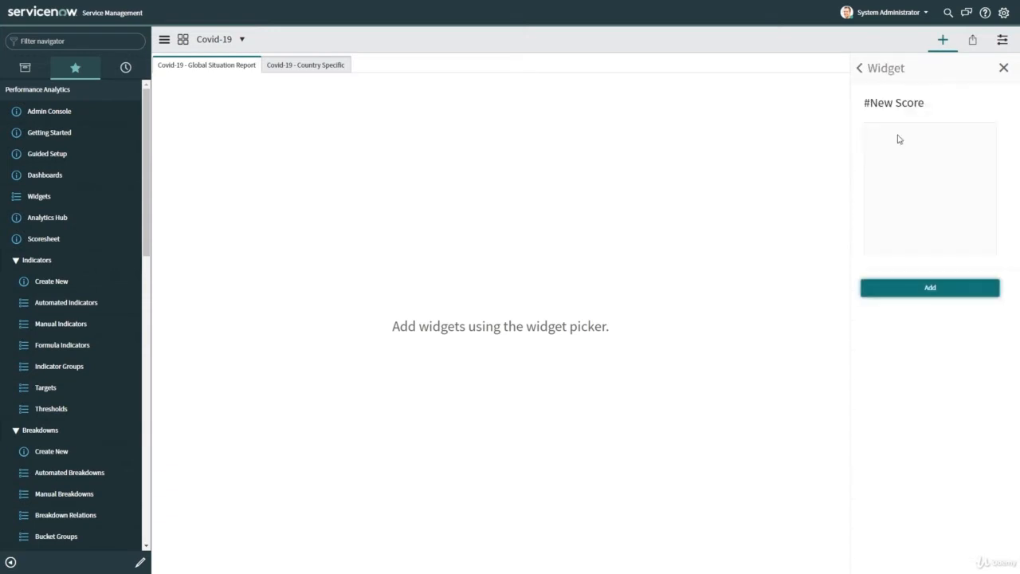
{"action": "left_click", "coordinate": [928, 289]}
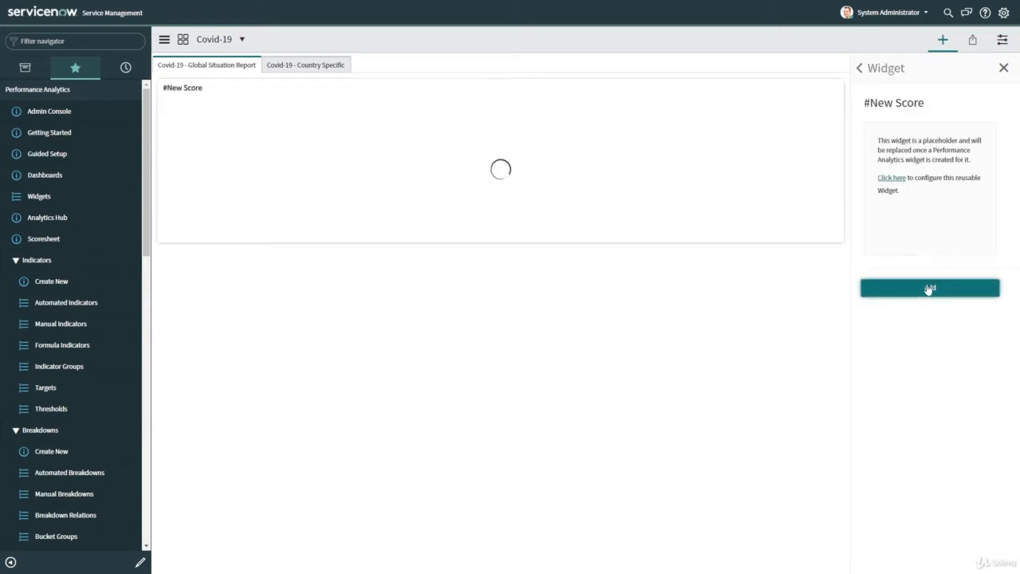
Configure the score widget as Total Confirmed Cases with the Total Confirmed Cases indicator, and shrink it to about a quarter of the dashboard width
{"action": "left_click", "coordinate": [185, 137]}
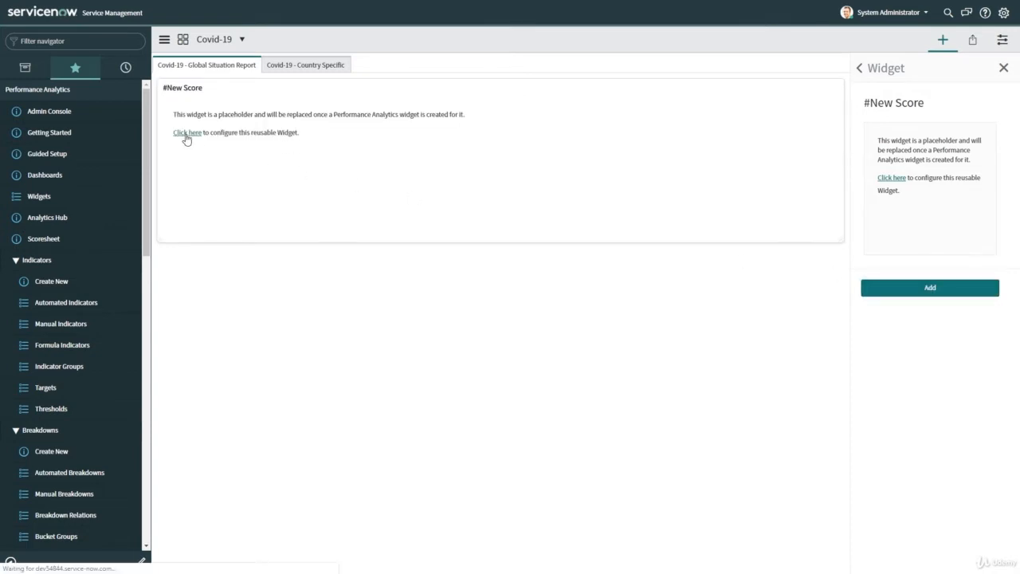
{"action": "left_click", "coordinate": [364, 76]}
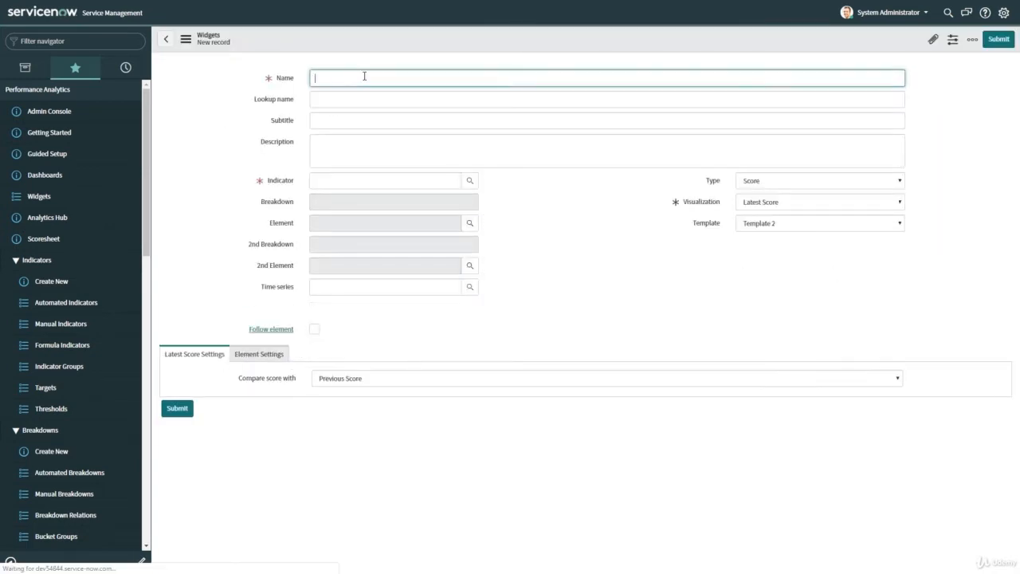
{"action": "type", "text": "T"}
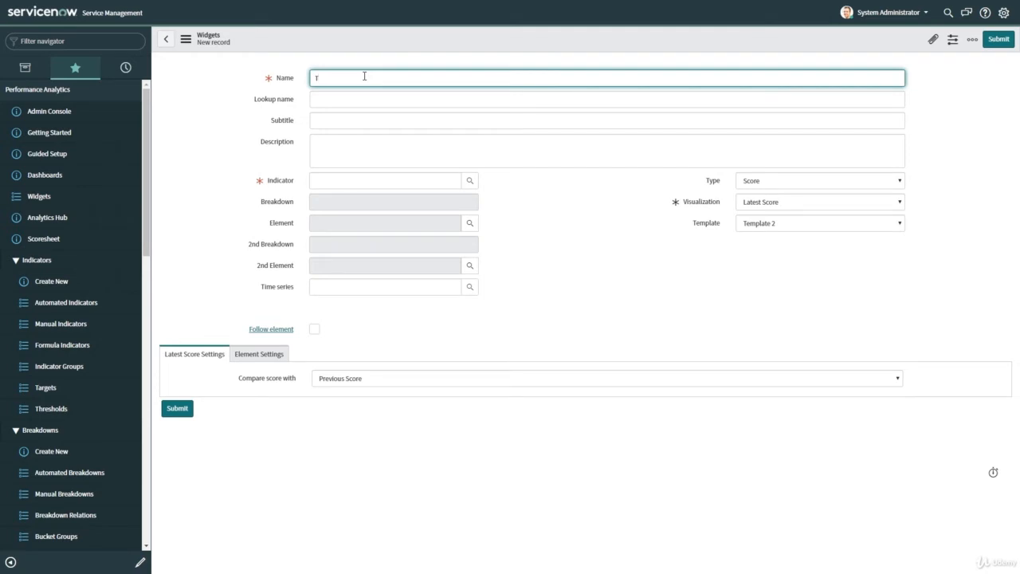
{"action": "type", "text": "otal Co"}
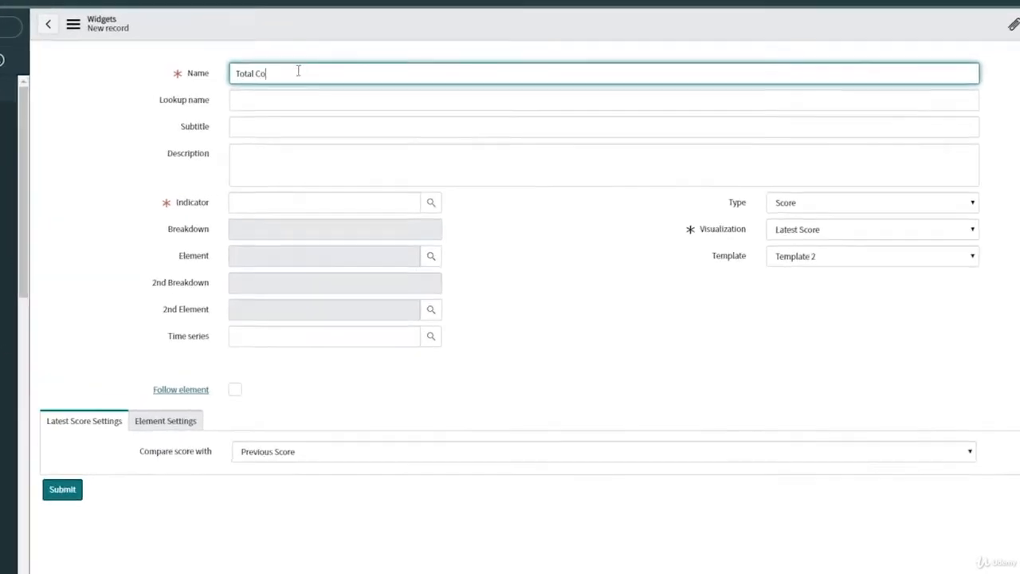
{"action": "type", "text": "nfir"}
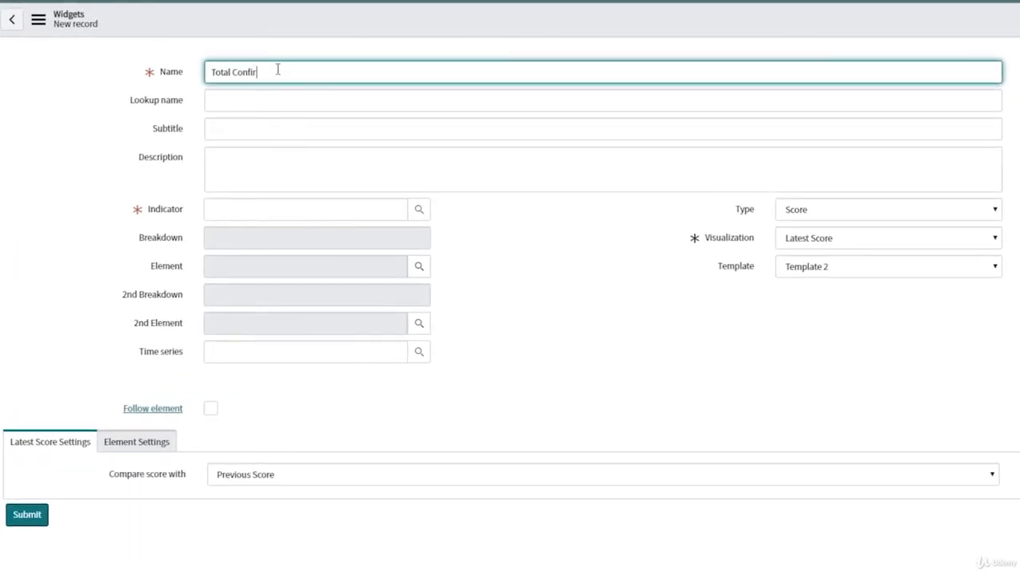
{"action": "type", "text": "med Cases"}
{"action": "left_click", "coordinate": [262, 217]}
{"action": "type", "text": "t"}
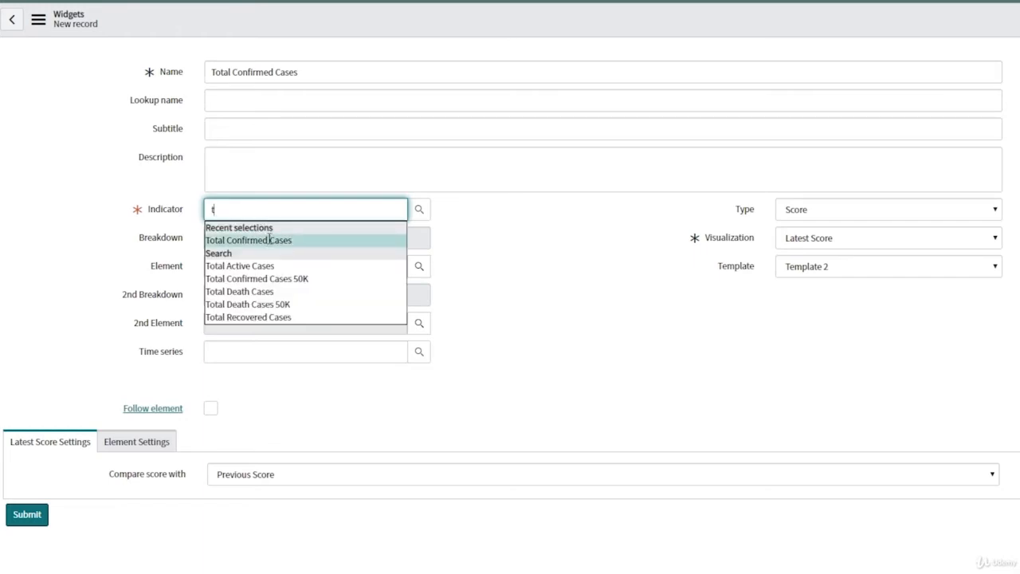
{"action": "left_click", "coordinate": [265, 239]}
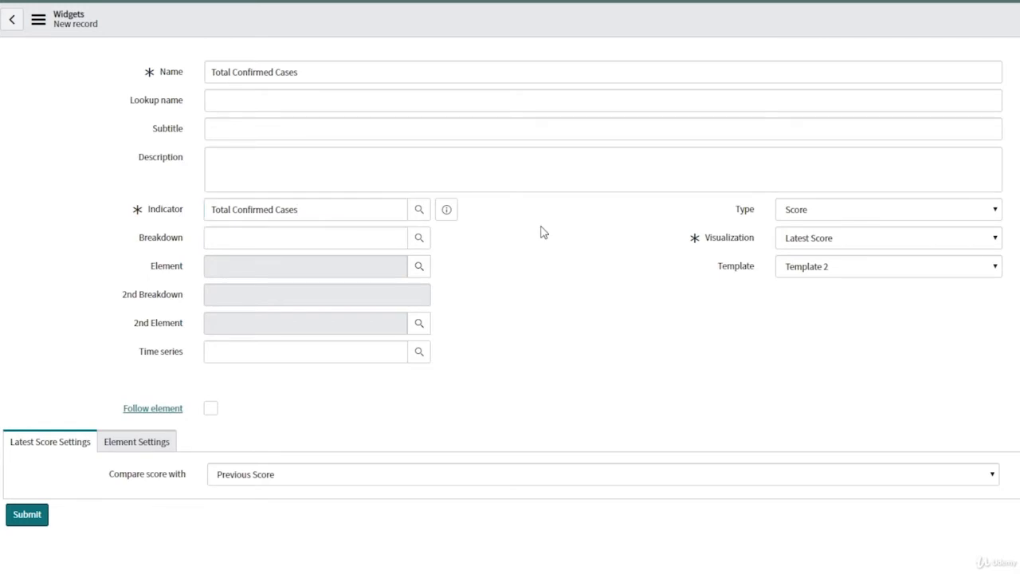
{"action": "left_click", "coordinate": [37, 516]}
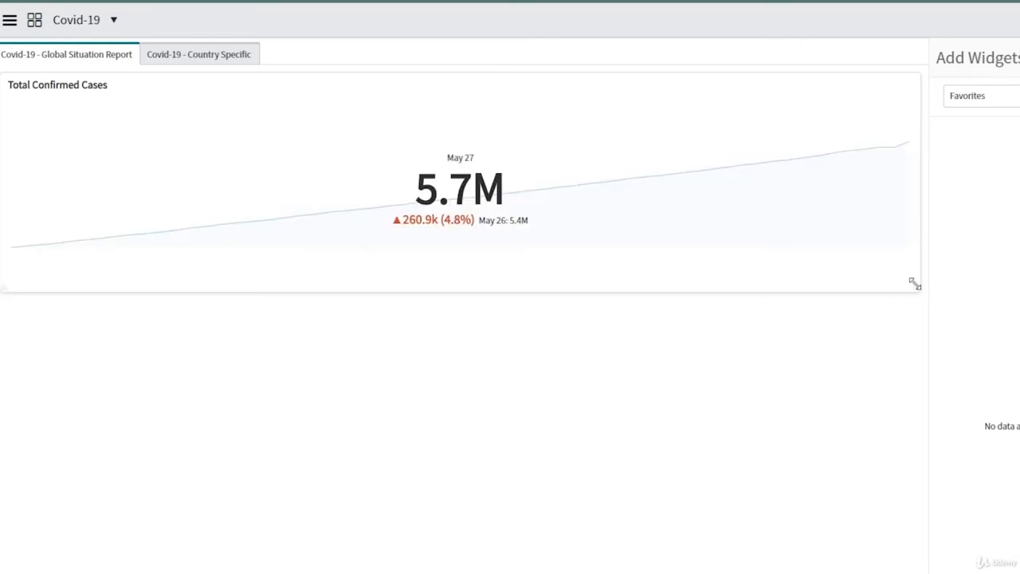
{"action": "left_click_drag", "start_coordinate": [913, 285], "coordinate": [235, 295]}
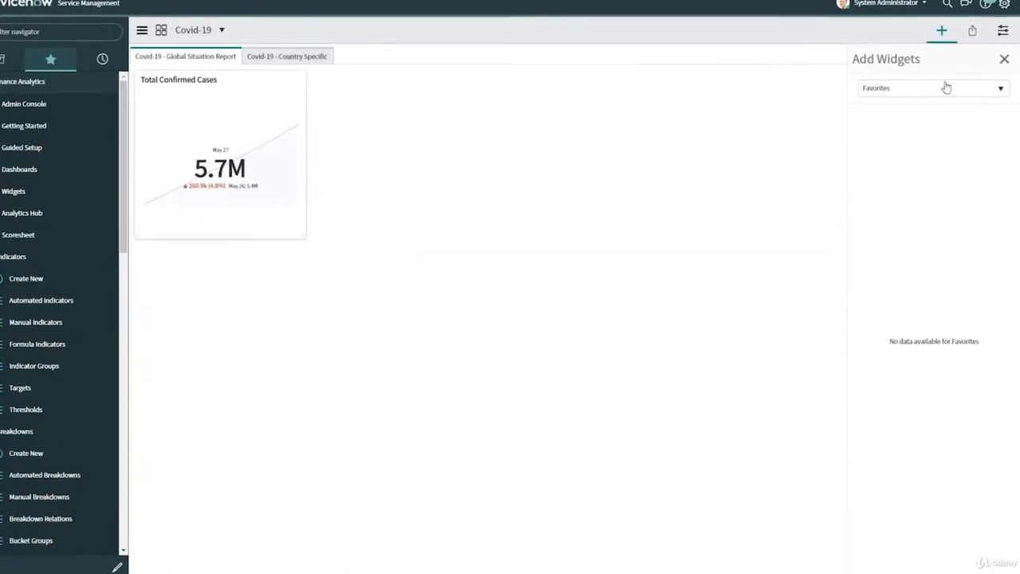
Add a second #New Score widget from Performance Analytics alongside the Total Confirmed Cases widget
{"action": "left_click", "coordinate": [946, 88]}
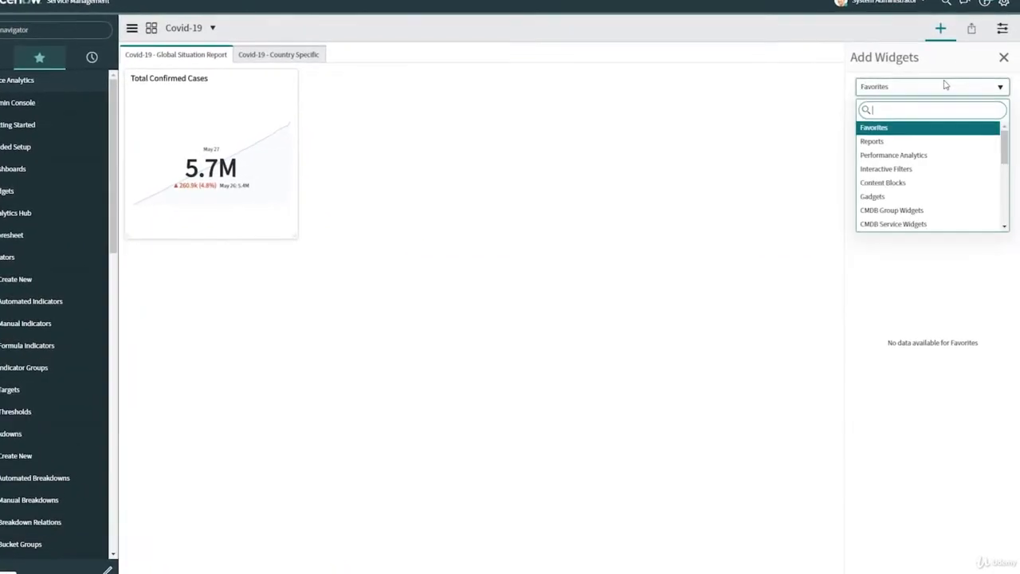
{"action": "left_click", "coordinate": [901, 163]}
{"action": "left_click", "coordinate": [880, 247]}
{"action": "left_click", "coordinate": [868, 118]}
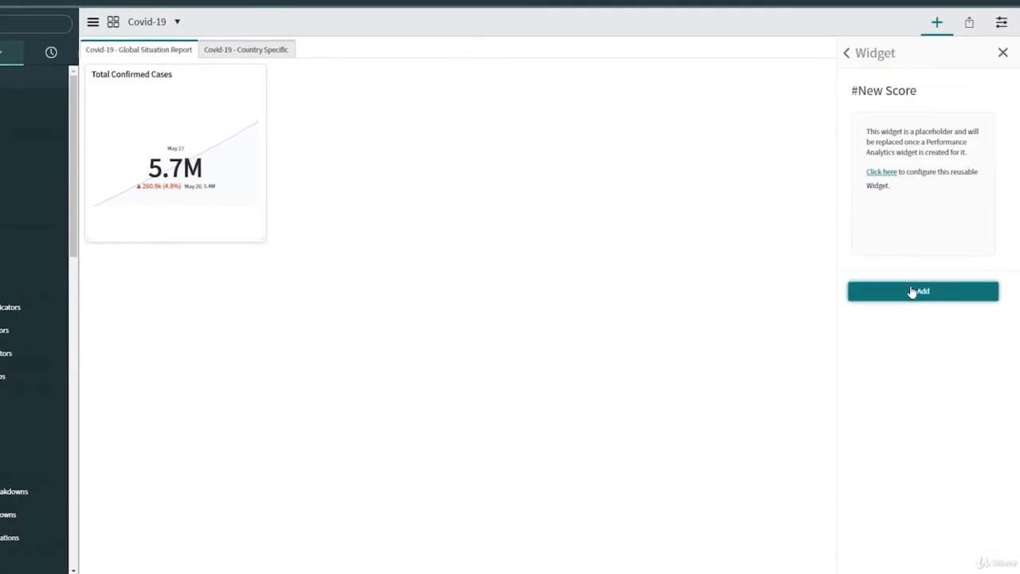
{"action": "left_click", "coordinate": [853, 291]}
Configure the second score placeholder as Total Active Cases with the Total Active Cases indicator and submit it
{"action": "left_click", "coordinate": [102, 126]}
{"action": "type", "text": "Total Active Cases"}
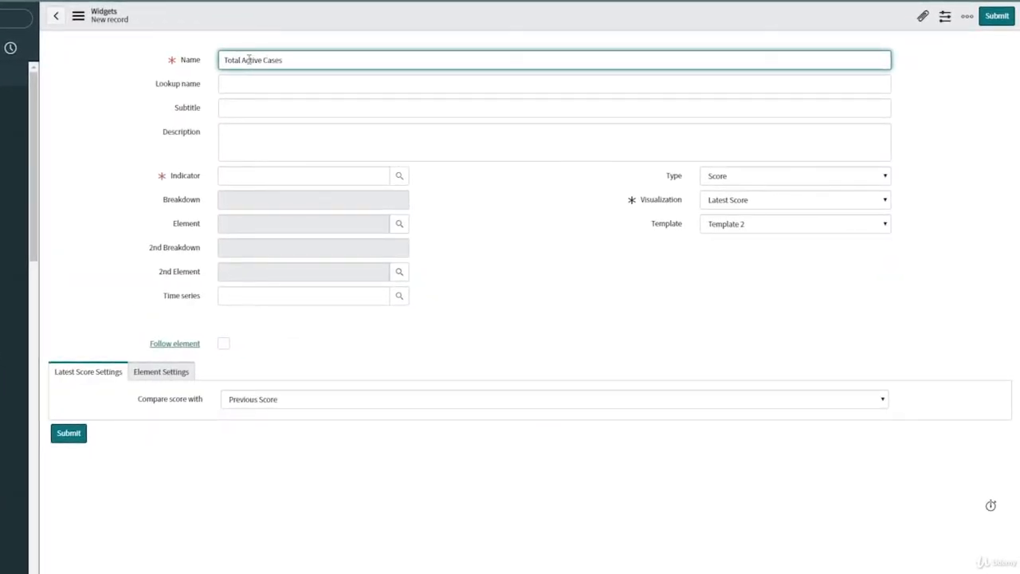
{"action": "left_click", "coordinate": [234, 177]}
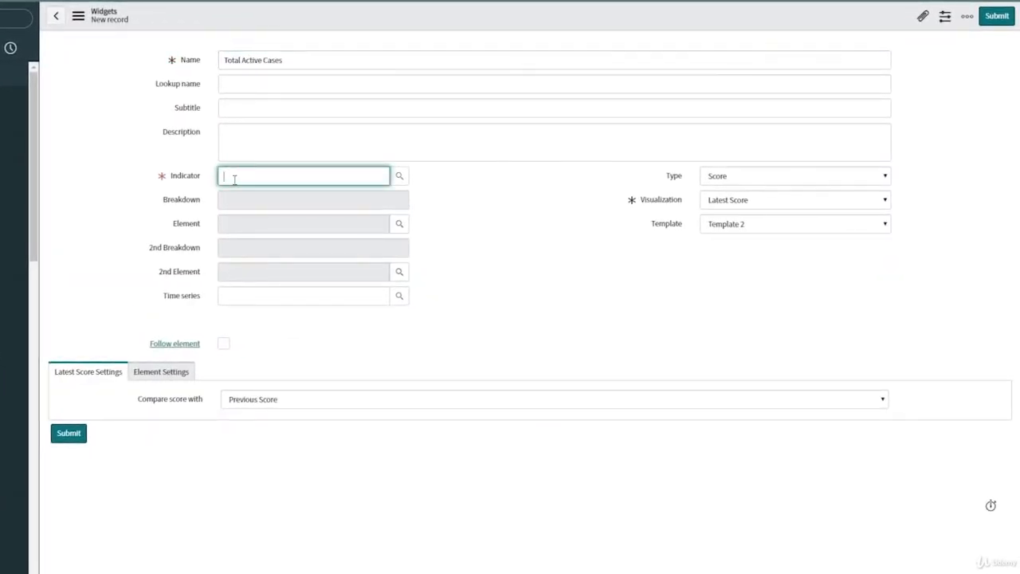
{"action": "left_click", "coordinate": [258, 224]}
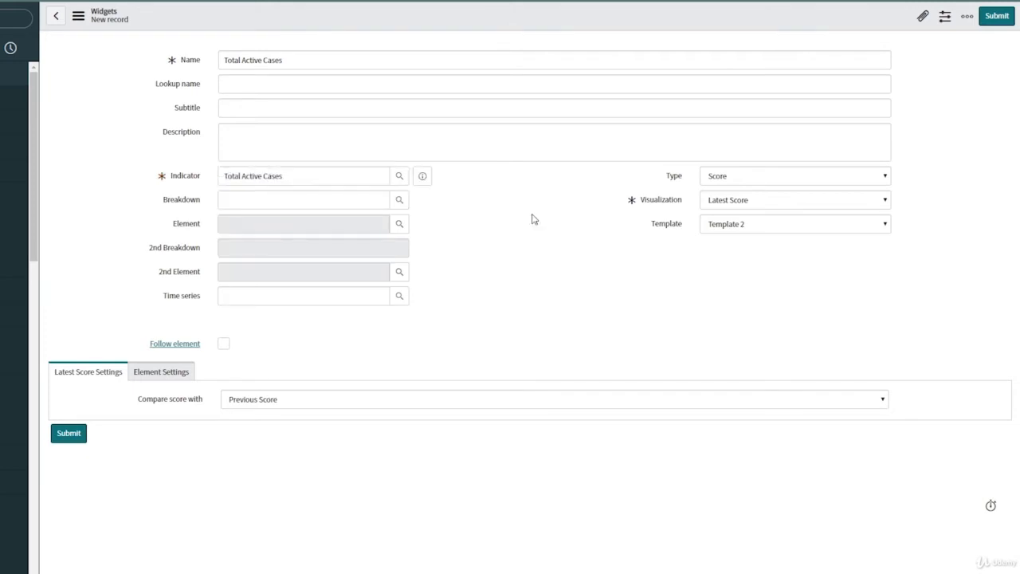
{"action": "left_click", "coordinate": [69, 432]}
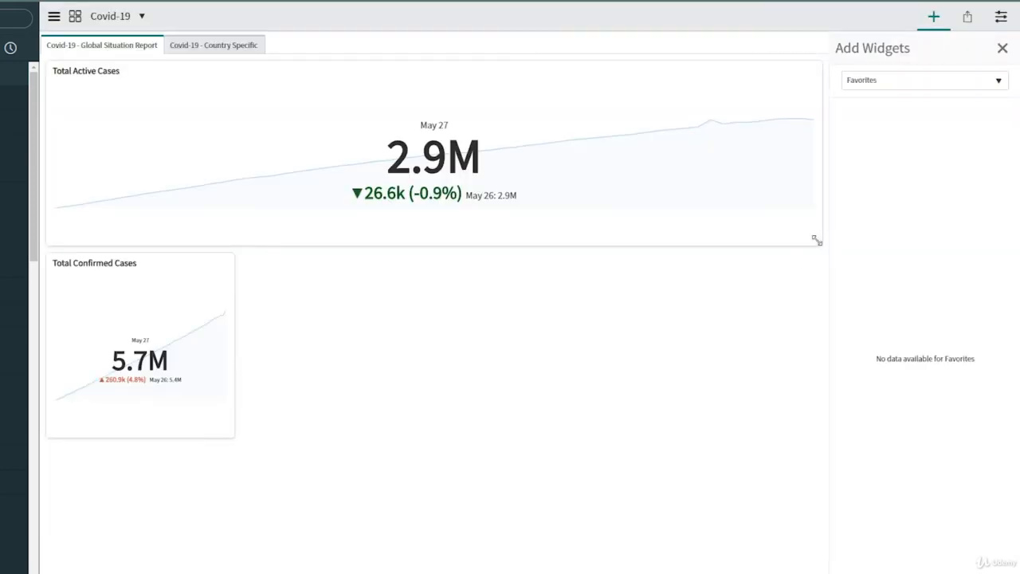
Shrink the Total Active Cases widget to the width of Total Confirmed Cases and place it directly below that widget
{"action": "left_click_drag", "start_coordinate": [817, 240], "coordinate": [225, 228]}
{"action": "left_click_drag", "start_coordinate": [93, 243], "coordinate": [93, 70]}
Add a third #New Score widget from Performance Analytics to the Covid-19 - Global Situation Report tab
{"action": "left_click", "coordinate": [893, 81]}
{"action": "left_click", "coordinate": [888, 153]}
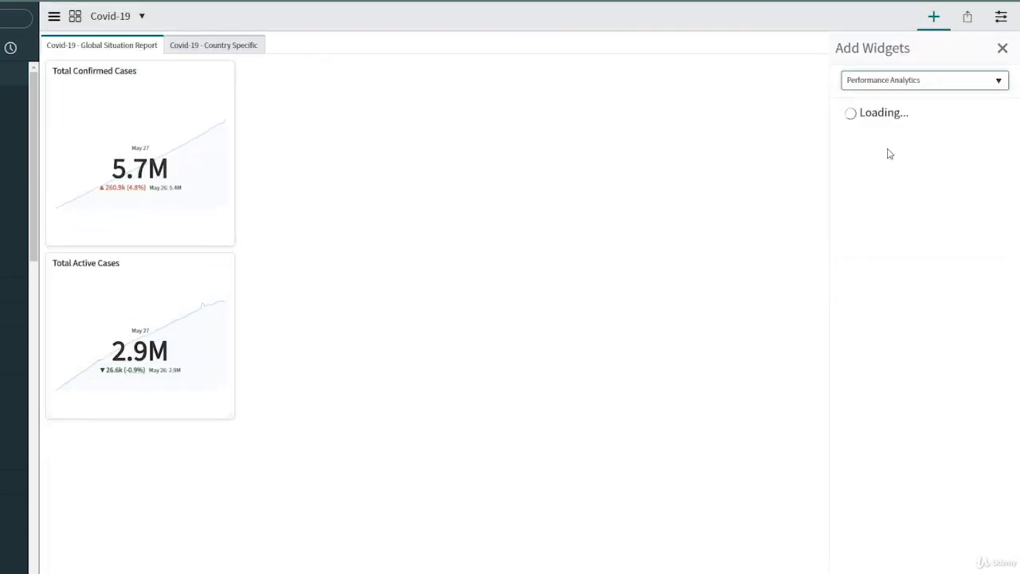
{"action": "left_click", "coordinate": [881, 256]}
{"action": "left_click", "coordinate": [879, 116]}
{"action": "left_click", "coordinate": [907, 301]}
Configure the new score placeholder as Total Recovered Cases with the Total Recovered Cases indicator and submit it
{"action": "left_click", "coordinate": [80, 122]}
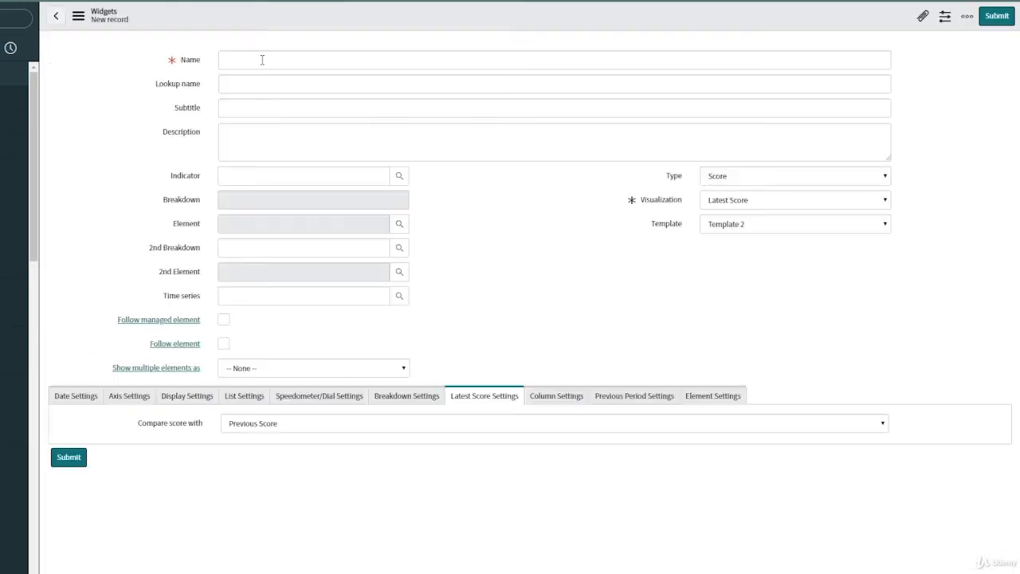
{"action": "left_click", "coordinate": [261, 60]}
{"action": "type", "text": "Total Recovered Cases"}
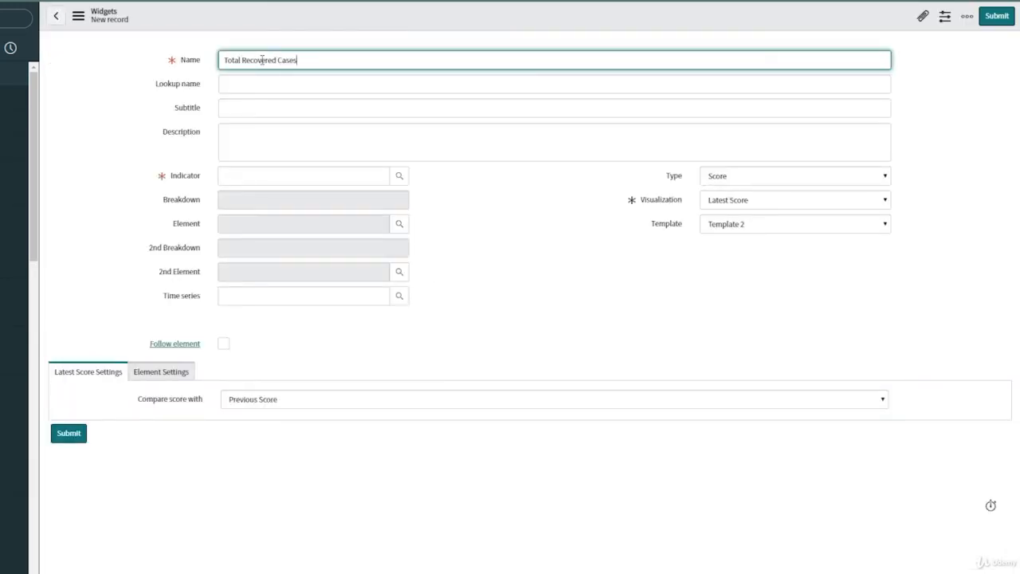
{"action": "left_click", "coordinate": [289, 176]}
{"action": "type", "text": "t"}
{"action": "left_click", "coordinate": [284, 266]}
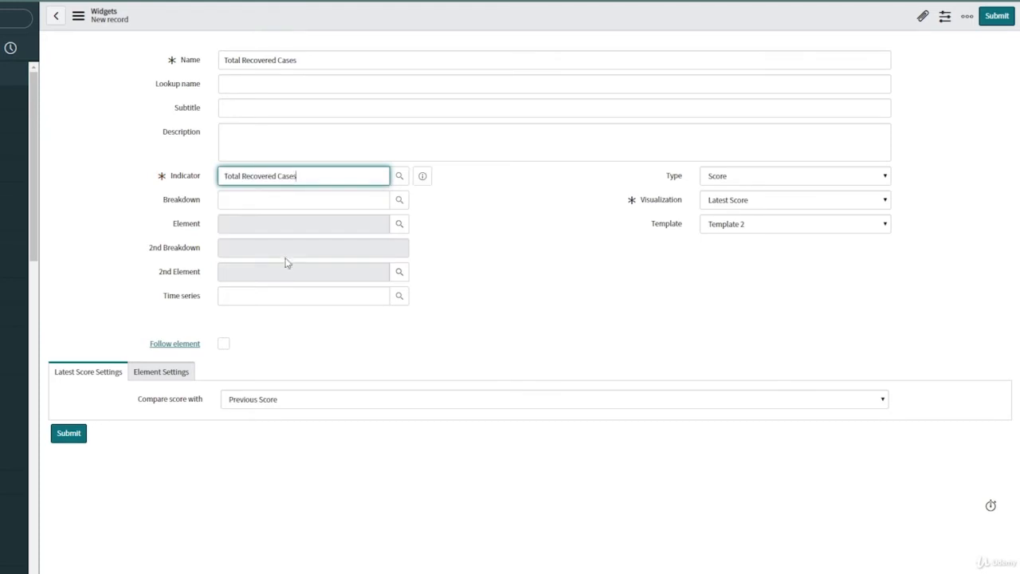
{"action": "left_click", "coordinate": [68, 435]}
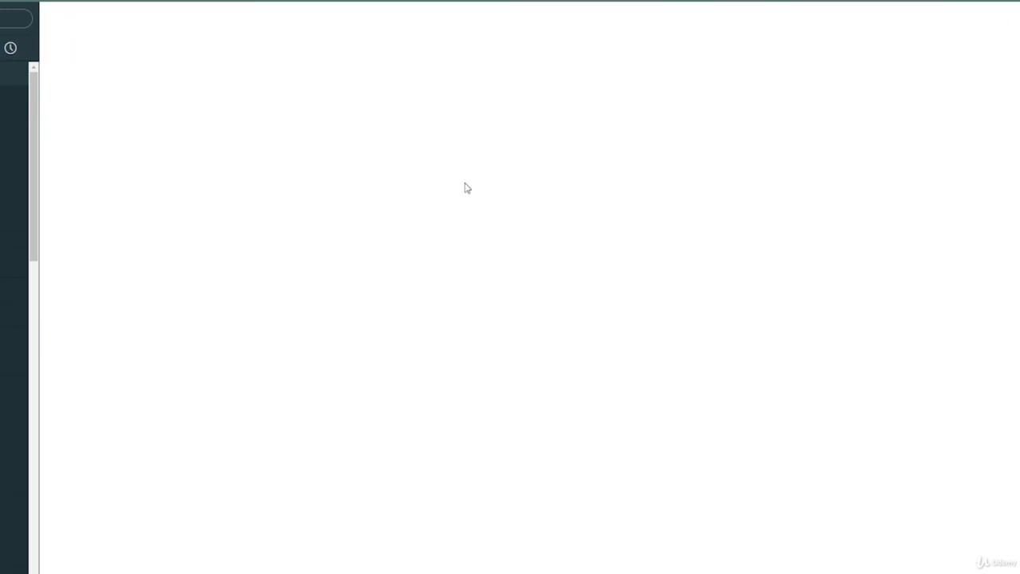
Shrink the Total Recovered Cases widget to the width of the other score widgets and place it below Total Active Cases
{"action": "left_click", "coordinate": [1002, 17]}
{"action": "left_click_drag", "start_coordinate": [808, 241], "coordinate": [221, 242]}
{"action": "left_click_drag", "start_coordinate": [78, 73], "coordinate": [83, 464]}
Reduce the Total Confirmed, Total Active and Total Recovered Cases widgets to an equal height, about two thirds of the default widget height
{"action": "left_click_drag", "start_coordinate": [230, 241], "coordinate": [232, 207]}
{"action": "left_click_drag", "start_coordinate": [229, 375], "coordinate": [229, 338]}
{"action": "left_click_drag", "start_coordinate": [231, 529], "coordinate": [231, 474]}
{"action": "left_click_drag", "start_coordinate": [231, 205], "coordinate": [232, 191]}
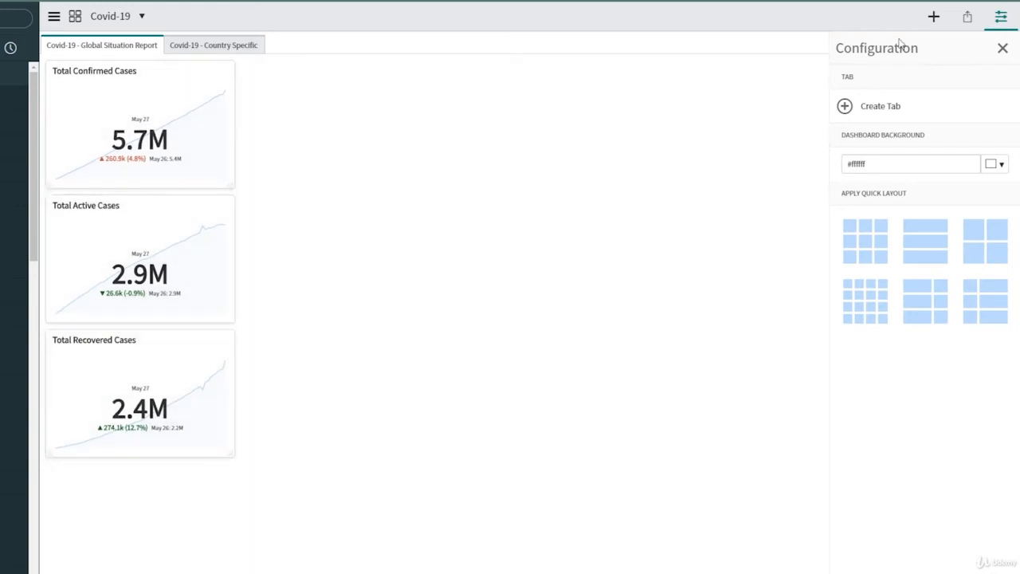
Add a fourth #New Score widget from Performance Analytics to the dashboard
{"action": "left_click", "coordinate": [934, 16]}
{"action": "left_click", "coordinate": [925, 80]}
{"action": "left_click", "coordinate": [886, 214]}
{"action": "left_click", "coordinate": [861, 250]}
{"action": "left_click", "coordinate": [869, 150]}
{"action": "left_click", "coordinate": [918, 297]}
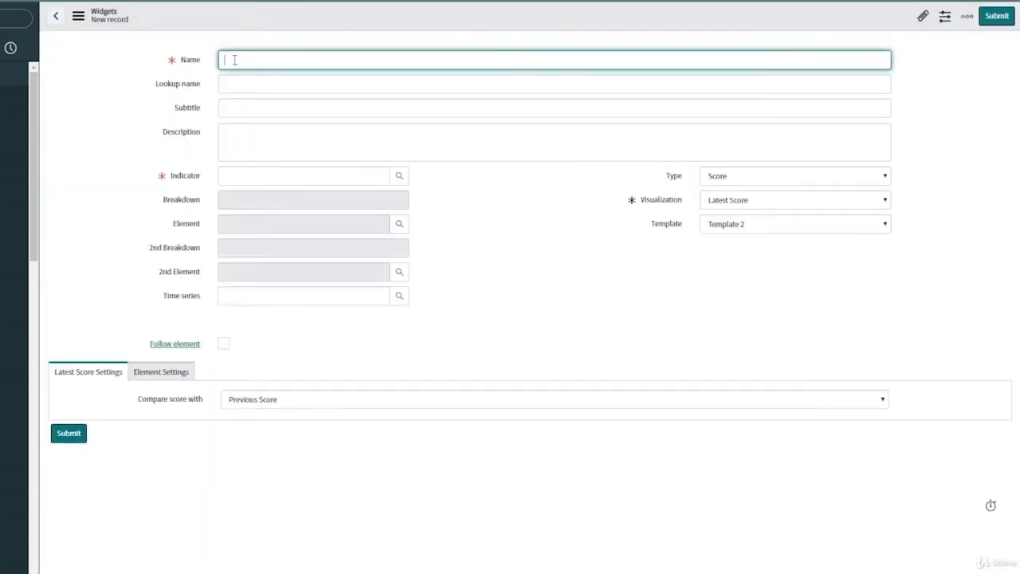
Configure the fourth score widget as Total Death Cases with the Total Death Cases indicator, and fit it into the column below Total Recovered Cases
{"action": "type", "text": "Total Death Cases"}
{"action": "left_click", "coordinate": [262, 175]}
{"action": "type", "text": "t"}
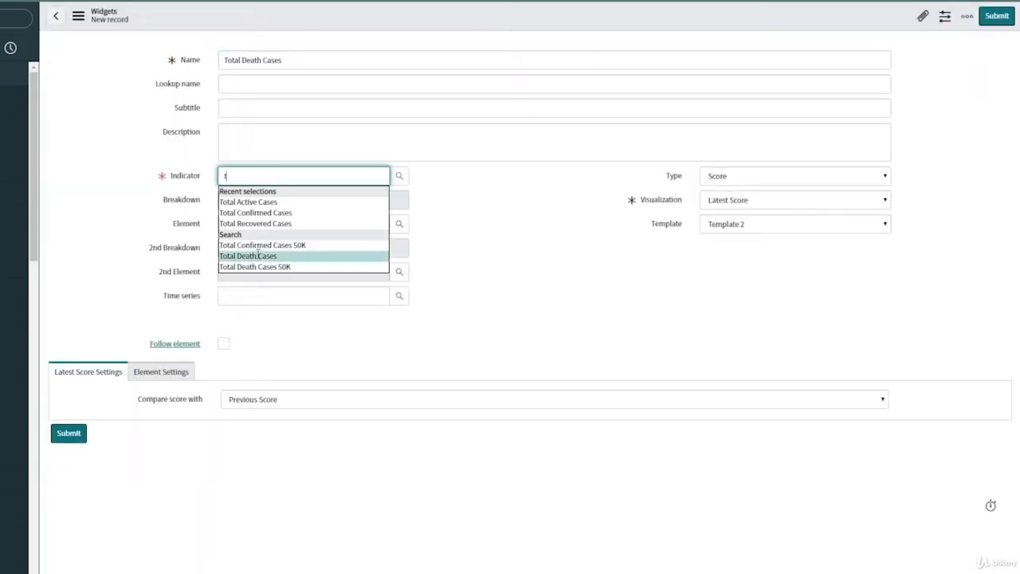
{"action": "left_click", "coordinate": [257, 256]}
{"action": "key", "text": "Return"}
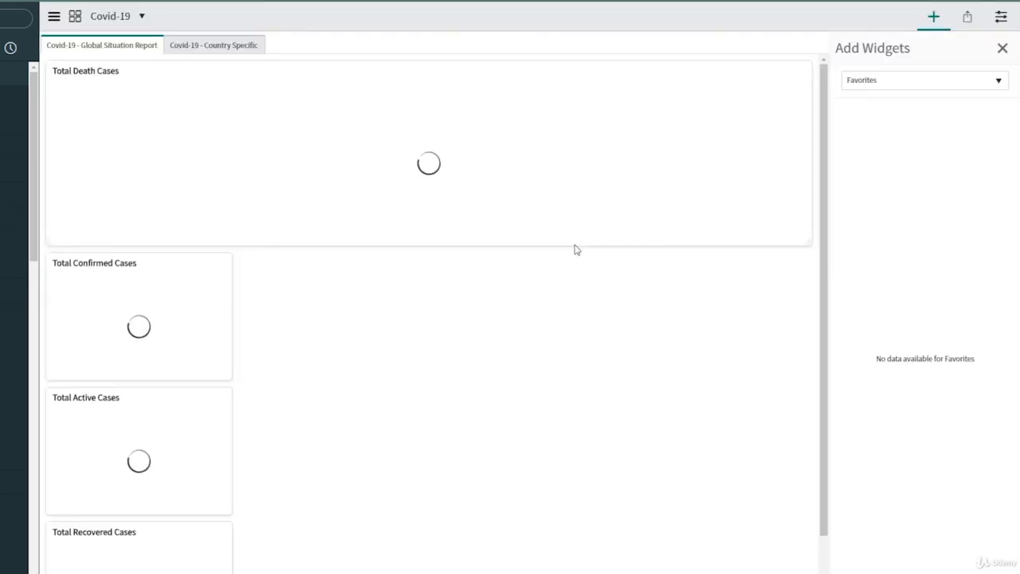
{"action": "left_click_drag", "start_coordinate": [813, 243], "coordinate": [229, 184]}
{"action": "left_click_drag", "start_coordinate": [118, 71], "coordinate": [120, 462]}
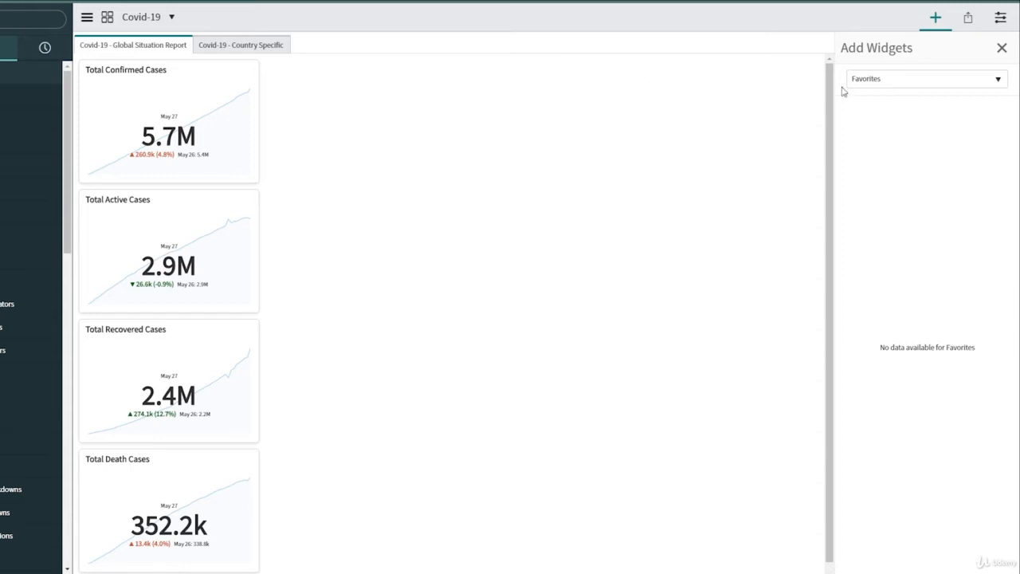
Add a #New Time Series widget from Performance Analytics to the dashboard
{"action": "left_click", "coordinate": [921, 80]}
{"action": "left_click", "coordinate": [911, 152]}
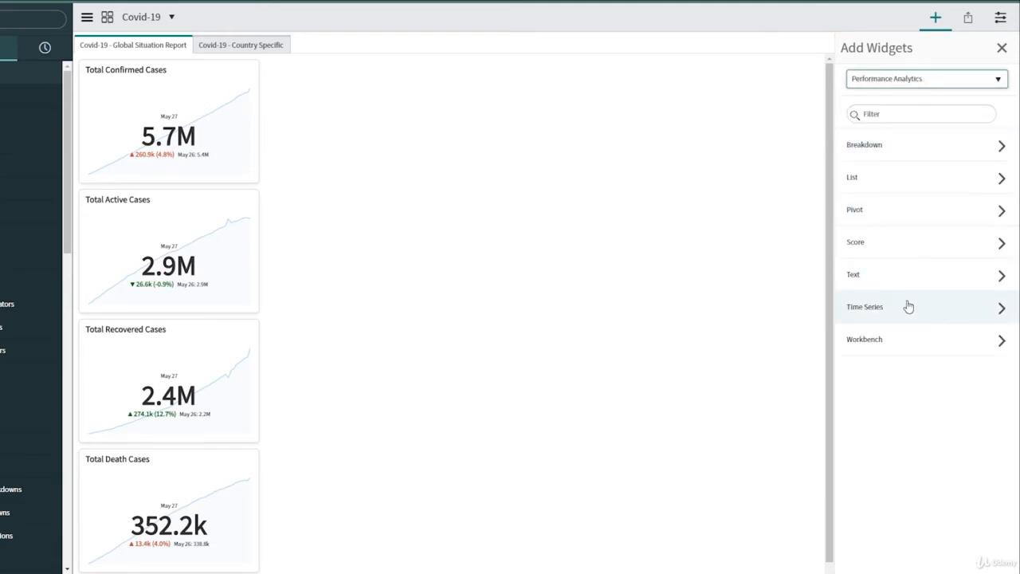
{"action": "left_click", "coordinate": [909, 314]}
{"action": "left_click", "coordinate": [934, 116]}
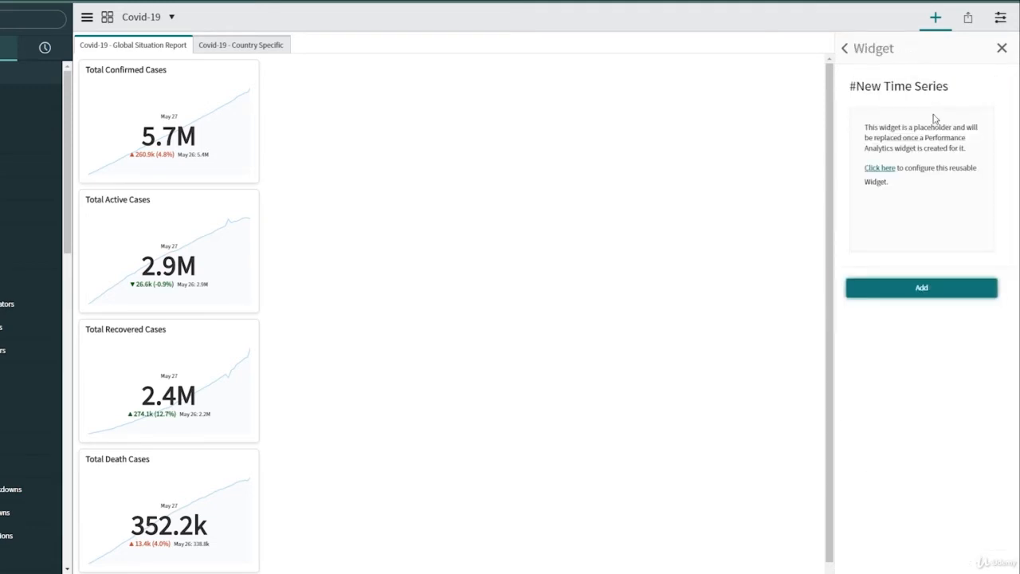
{"action": "left_click", "coordinate": [899, 288]}
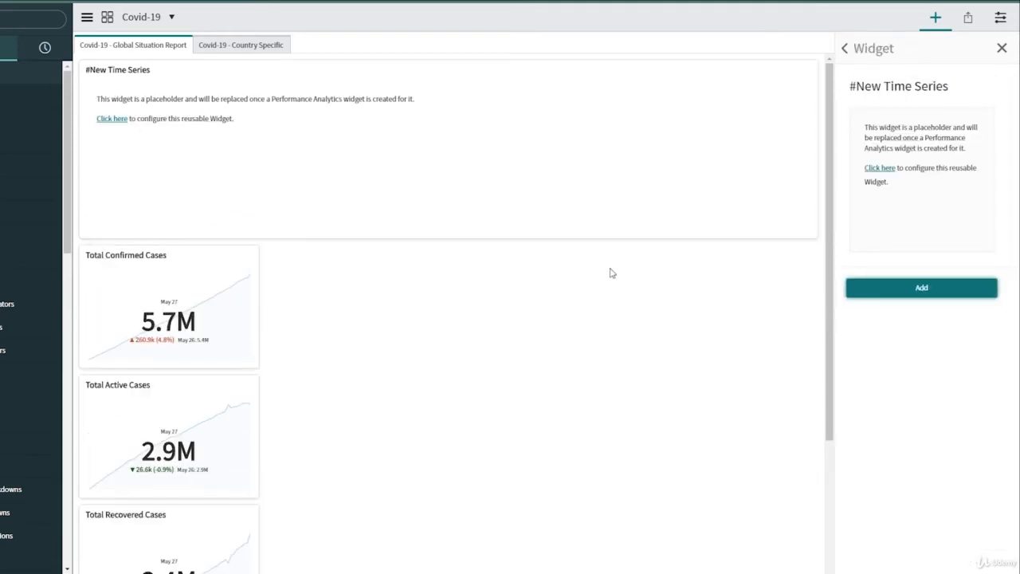
Name the time series widget Evolution Of Covid-19 Cases Overtime and assign it the Total Confirmed Cases indicator
{"action": "left_click", "coordinate": [106, 118]}
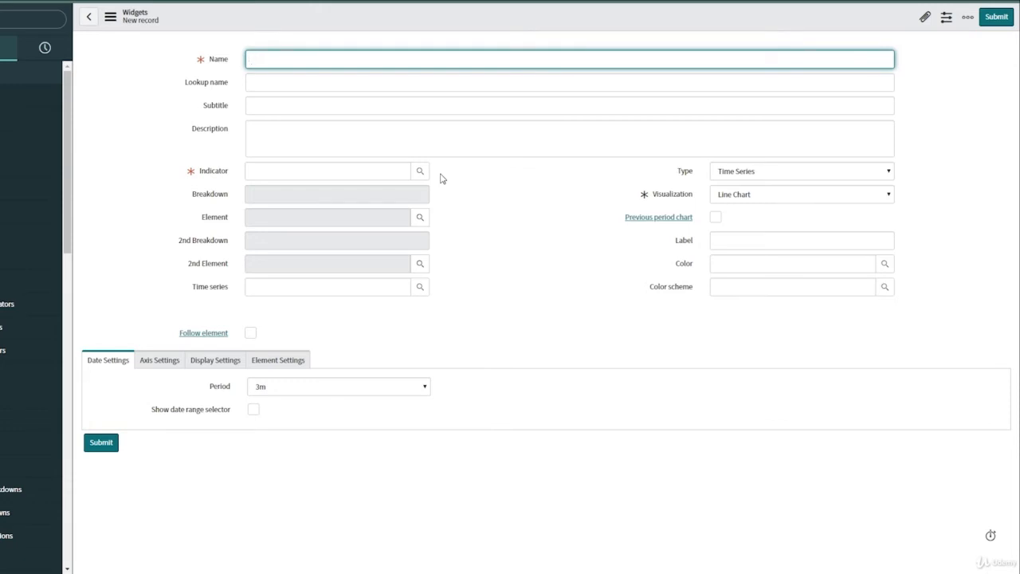
{"action": "type", "text": "Evolution Of Covid-19 Cases o"}
{"action": "key", "text": "BackSpace"}
{"action": "type", "text": "O"}
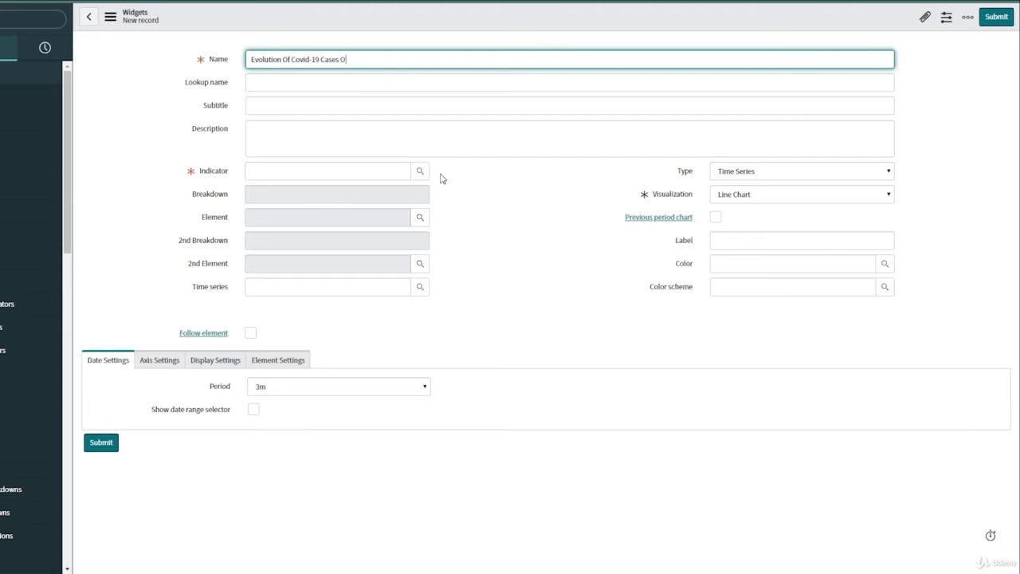
{"action": "type", "text": "vertime"}
{"action": "left_click", "coordinate": [304, 167]}
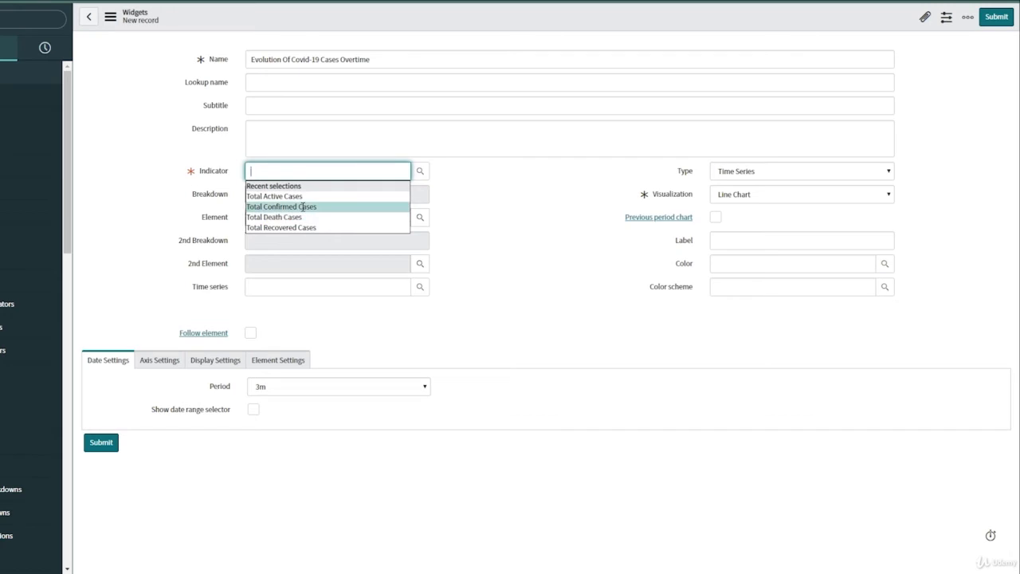
{"action": "left_click", "coordinate": [303, 206]}
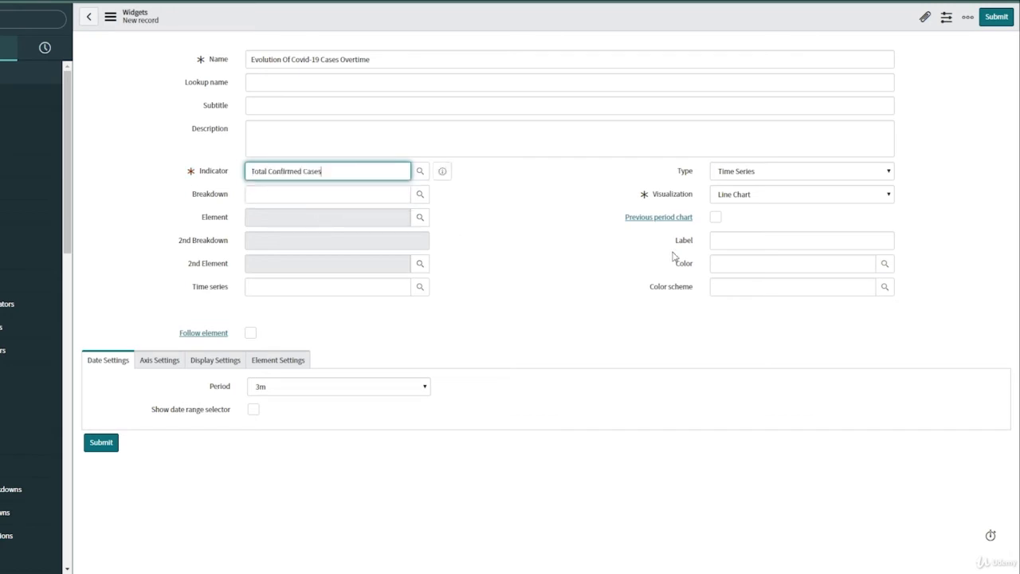
Label the series Confirmed Cases, set its color to DarkCyan and color scheme to Greens dark to light (3), and submit the widget
{"action": "left_click", "coordinate": [723, 242]}
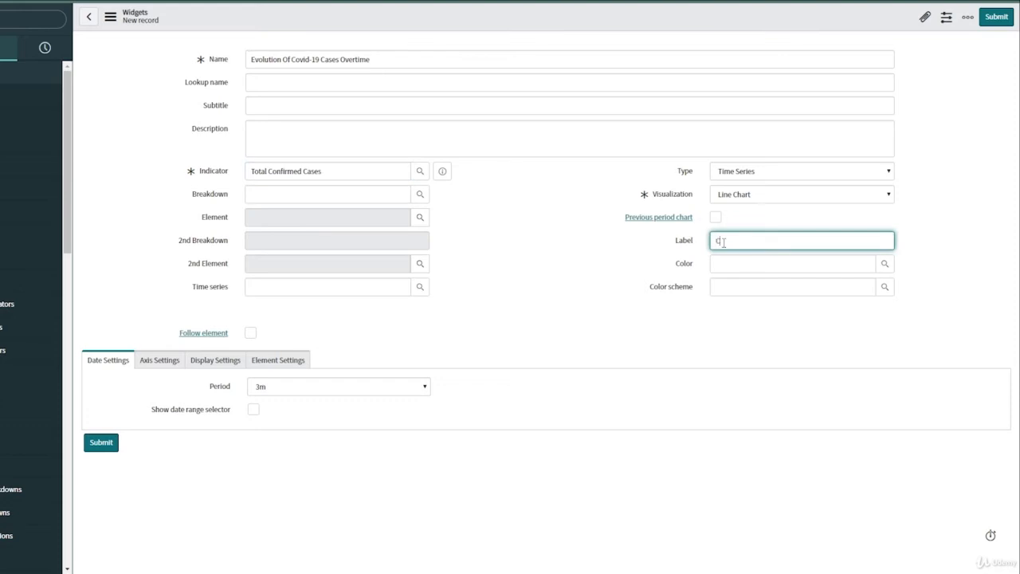
{"action": "type", "text": "Confirmed Cases"}
{"action": "left_click", "coordinate": [640, 286]}
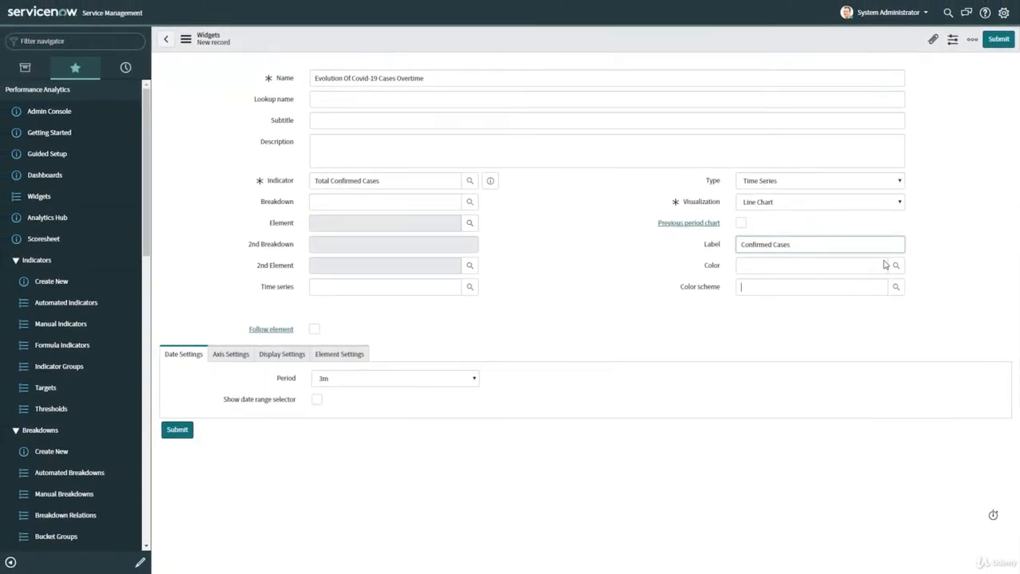
{"action": "left_click", "coordinate": [882, 266]}
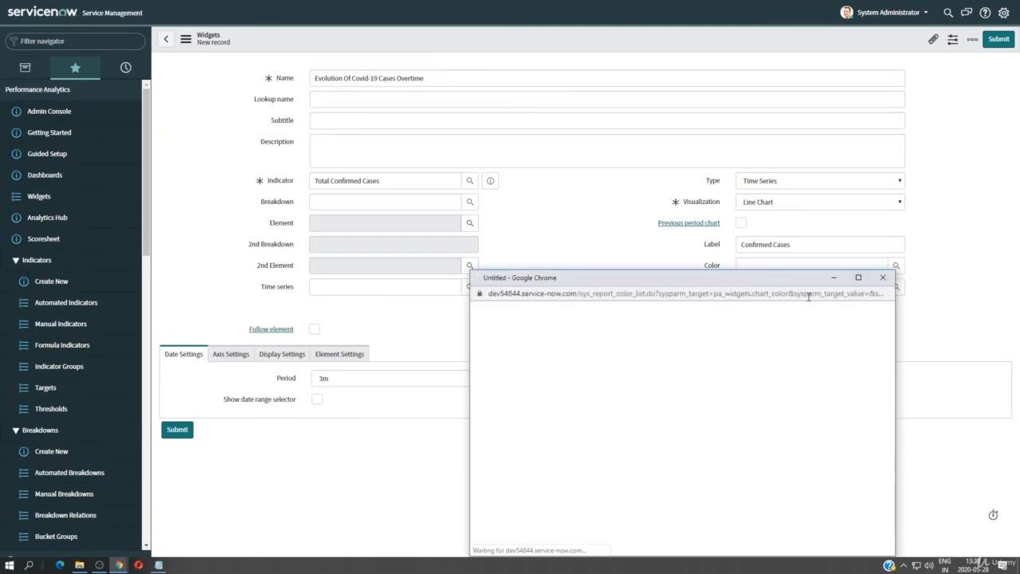
{"action": "left_click_drag", "start_coordinate": [672, 283], "coordinate": [616, 122]}
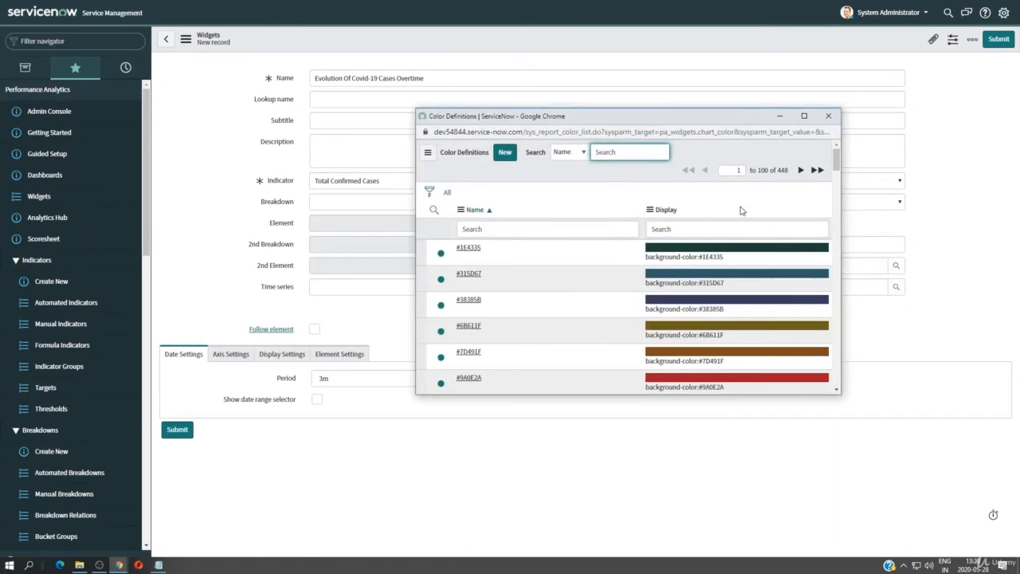
{"action": "left_click_drag", "start_coordinate": [842, 396], "coordinate": [908, 570]}
{"action": "scroll", "coordinate": [671, 335], "scroll_direction": "down", "scroll_amount": 3}
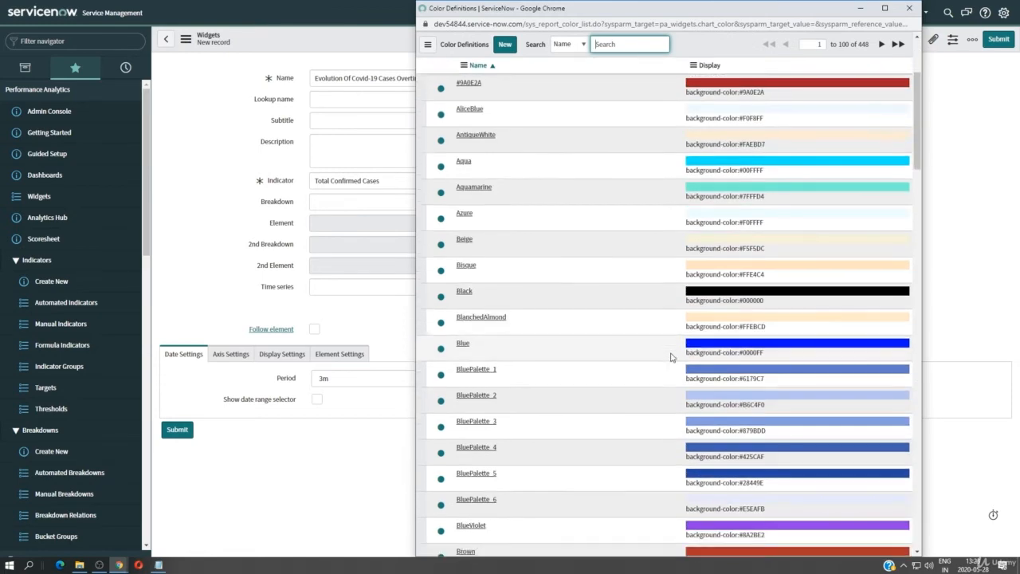
{"action": "scroll", "coordinate": [669, 357], "scroll_direction": "down", "scroll_amount": 4}
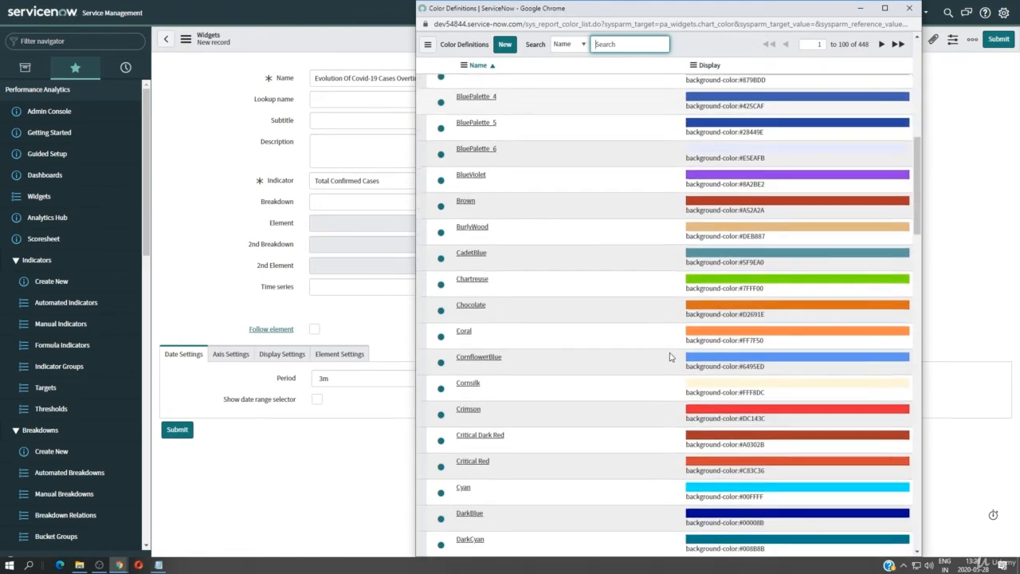
{"action": "scroll", "coordinate": [670, 357], "scroll_direction": "down", "scroll_amount": 1}
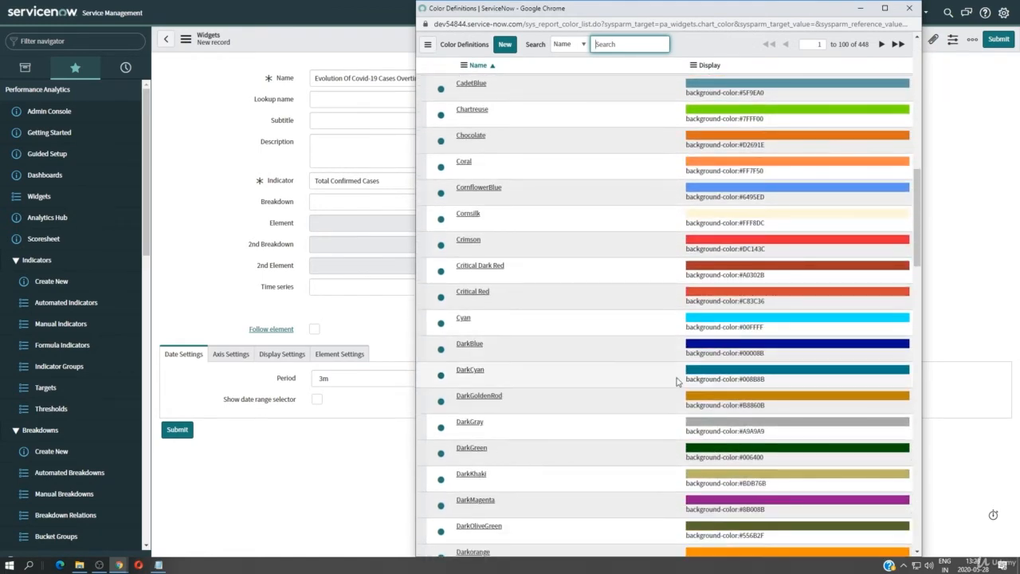
{"action": "left_click", "coordinate": [461, 371]}
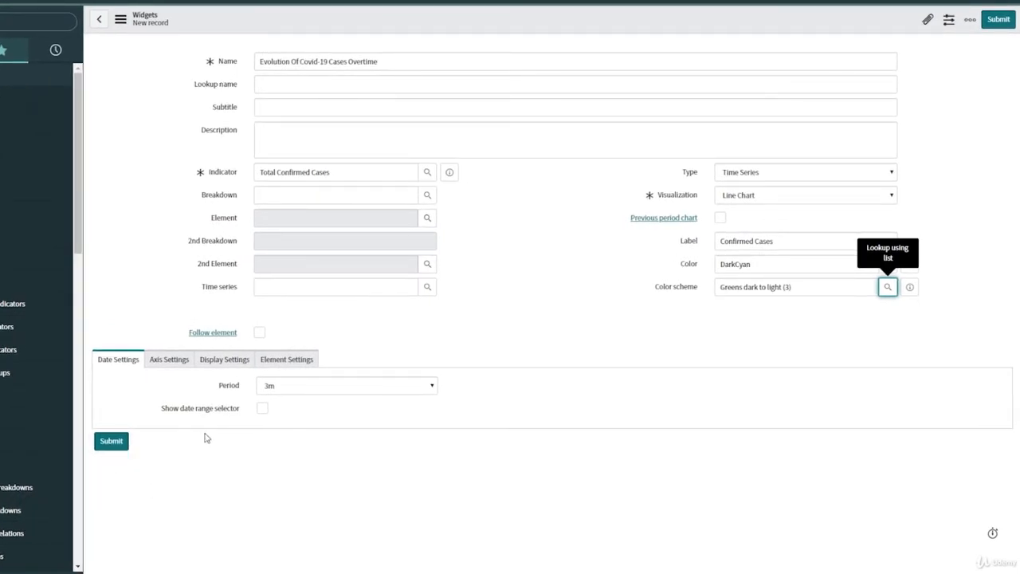
{"action": "left_click", "coordinate": [100, 443]}
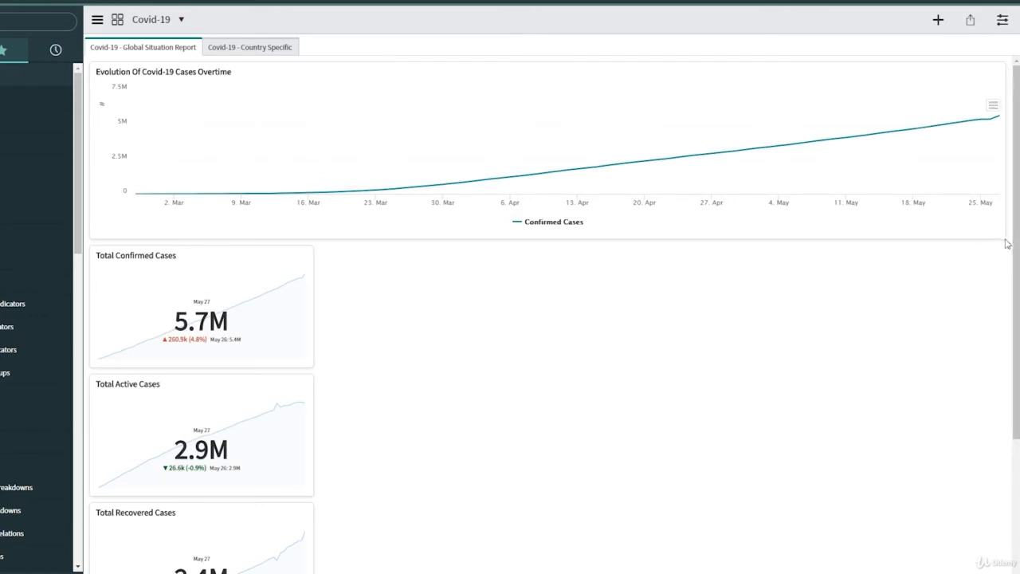
Shrink the Evolution Of Covid-19 Cases Overtime widget to just over half the dashboard width and place it beside the score widget column
{"action": "mouse_move", "coordinate": [988, 115]}
{"action": "left_click", "coordinate": [1002, 19]}
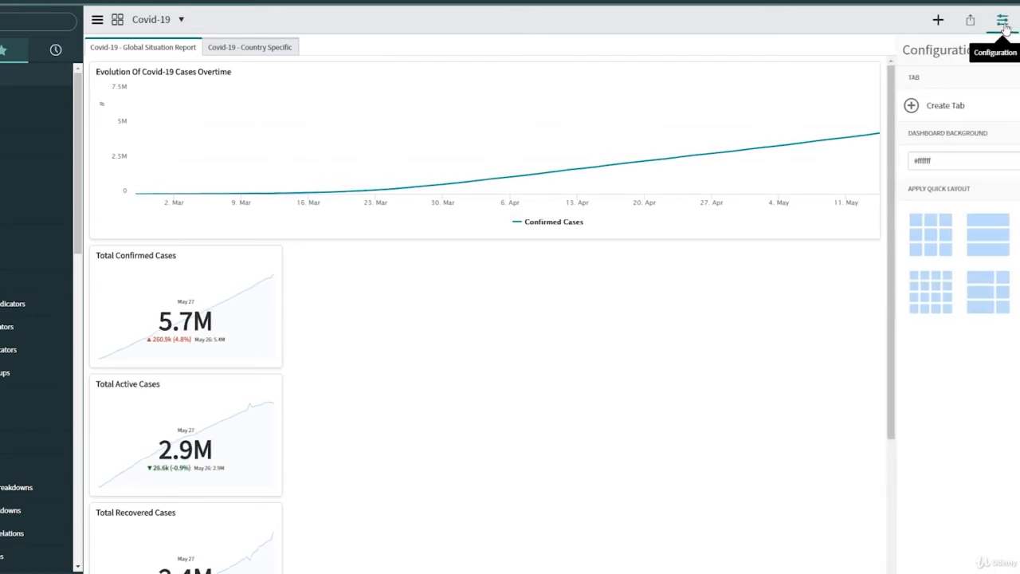
{"action": "left_click_drag", "start_coordinate": [813, 234], "coordinate": [510, 275]}
{"action": "left_click_drag", "start_coordinate": [315, 72], "coordinate": [499, 73]}
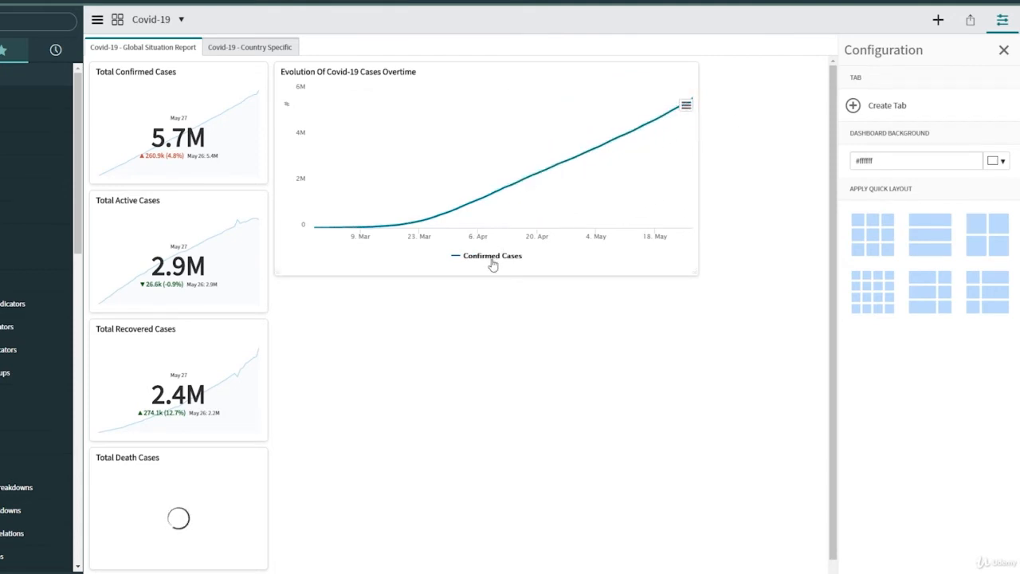
Open the Evolution Of Covid-19 Cases Overtime widget for editing and start a new widget indicator for Total Active Cases with order 200
{"action": "mouse_move", "coordinate": [609, 74]}
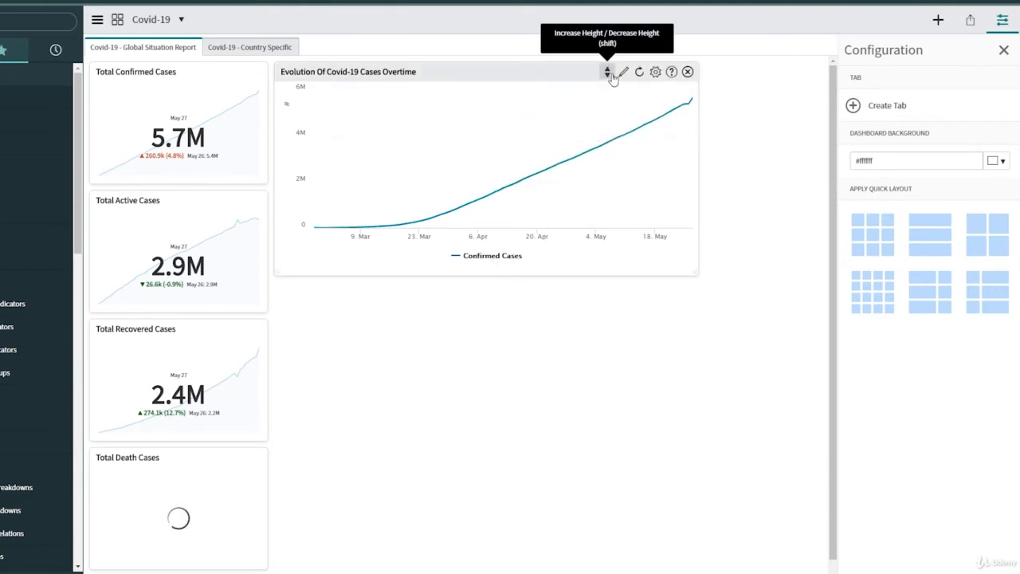
{"action": "left_click", "coordinate": [622, 73]}
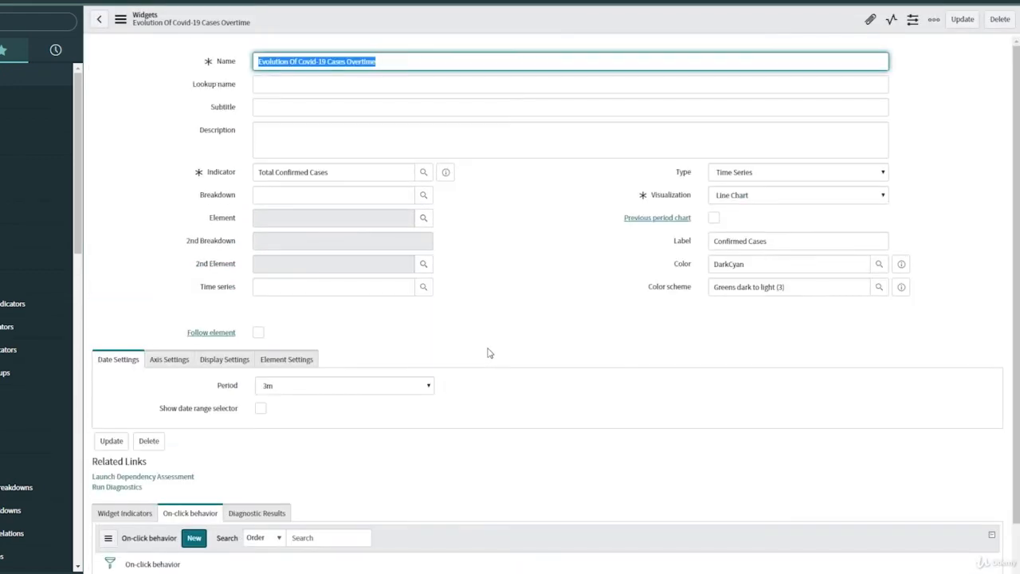
{"action": "scroll", "coordinate": [512, 345], "scroll_direction": "down", "scroll_amount": 1}
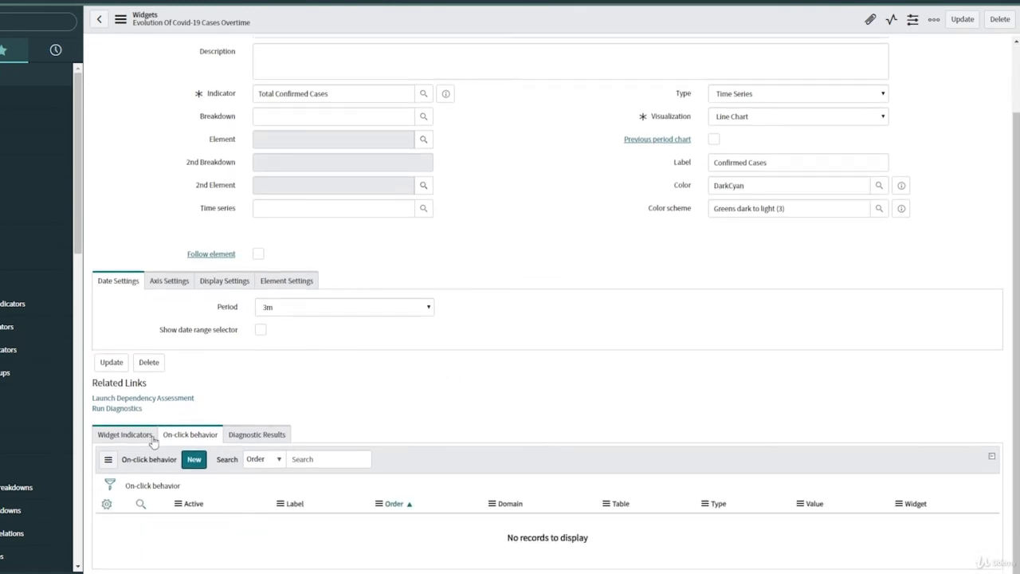
{"action": "left_click", "coordinate": [153, 435]}
{"action": "left_click", "coordinate": [194, 459]}
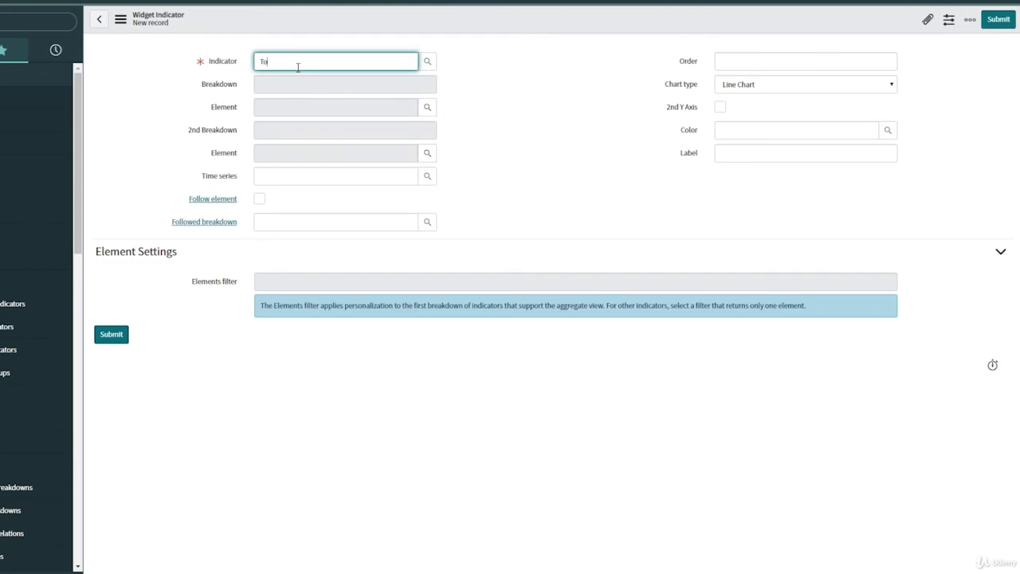
{"action": "left_click", "coordinate": [295, 77]}
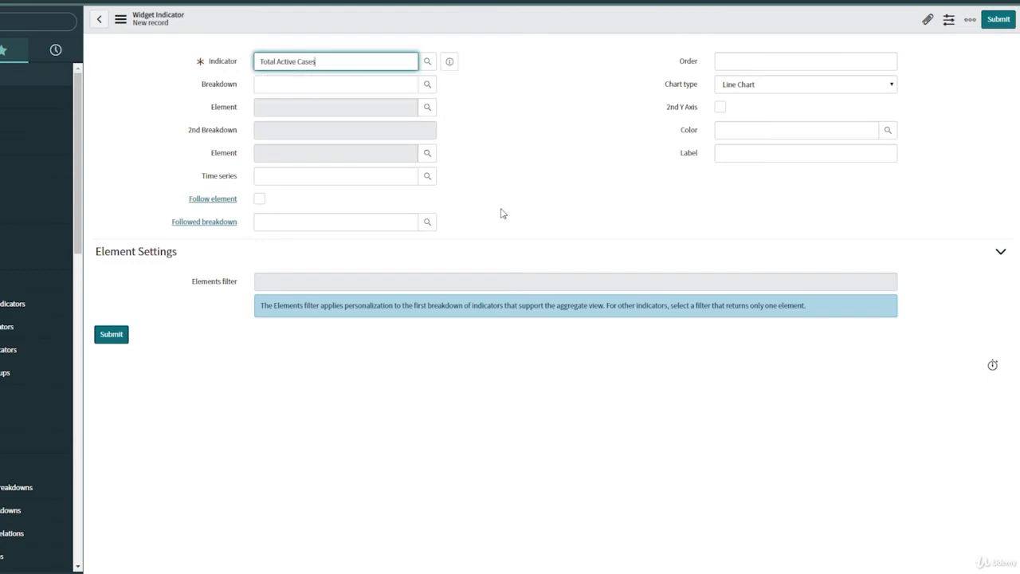
{"action": "left_click", "coordinate": [886, 63]}
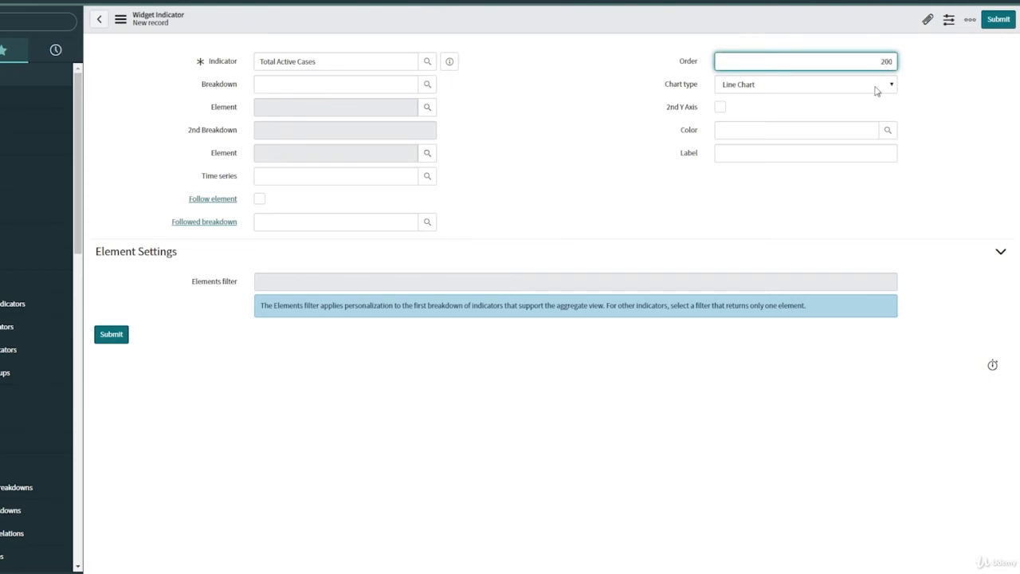
Label the Total Active Cases indicator Active Cases, set its color to Coral, and submit it
{"action": "left_click", "coordinate": [765, 151]}
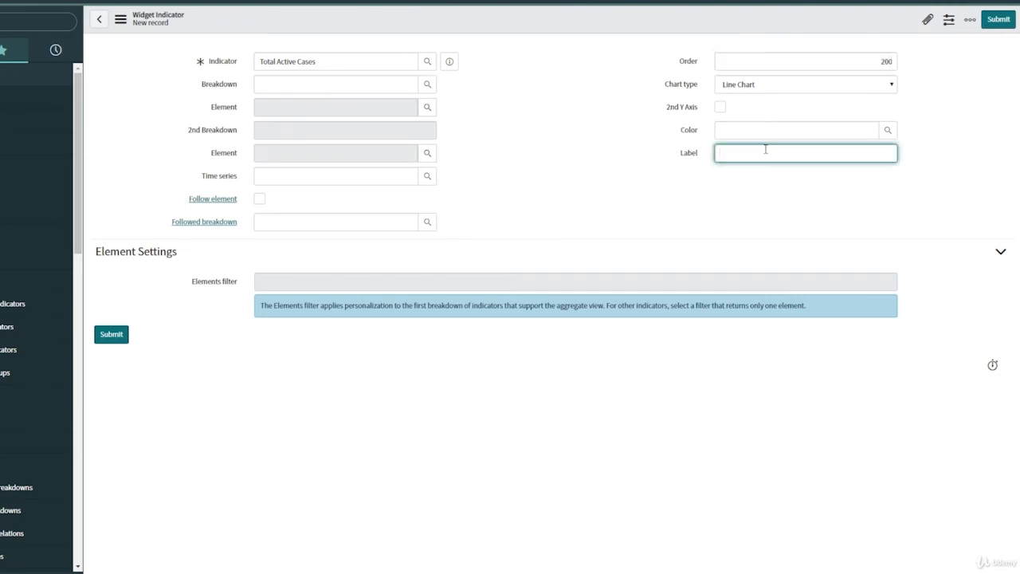
{"action": "type", "text": "Active Cases"}
{"action": "left_click", "coordinate": [886, 131]}
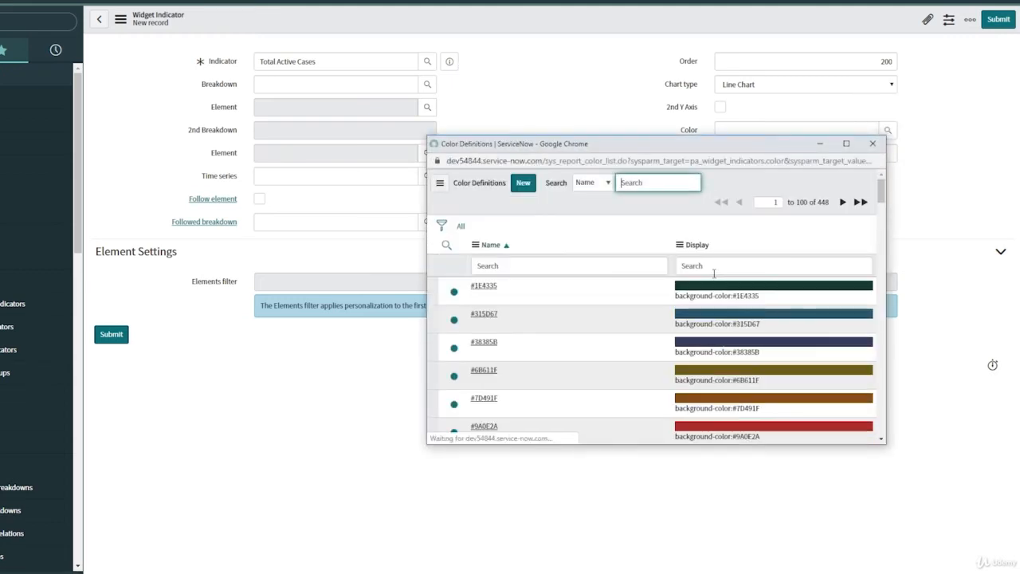
{"action": "scroll", "coordinate": [714, 277], "scroll_direction": "down", "scroll_amount": 4}
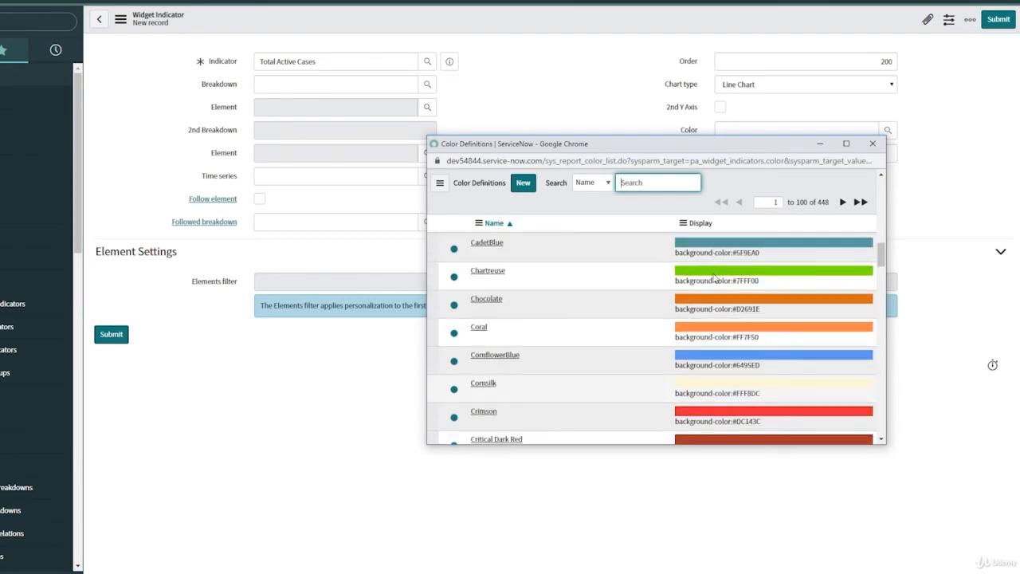
{"action": "left_click", "coordinate": [479, 327]}
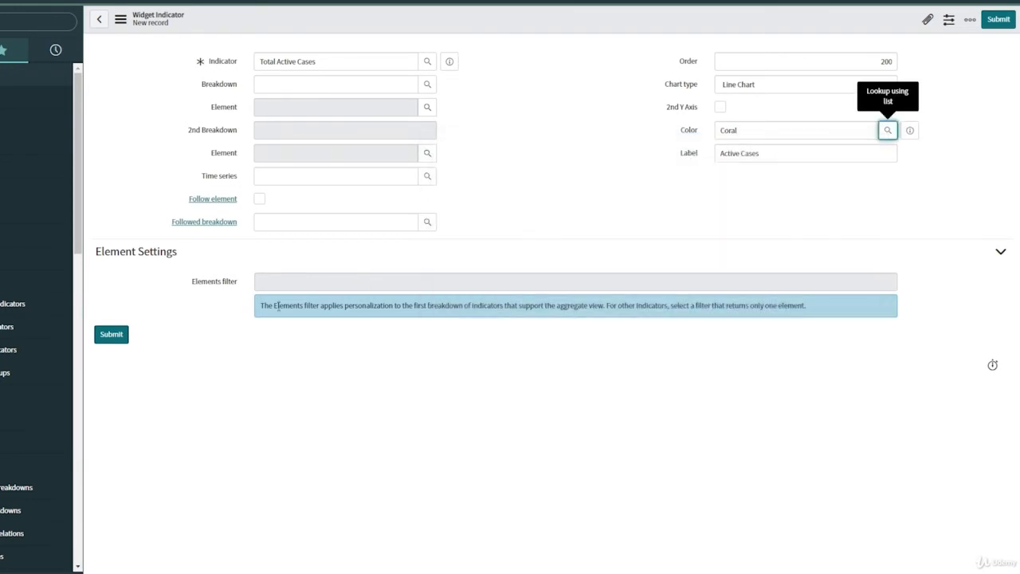
{"action": "left_click", "coordinate": [112, 335]}
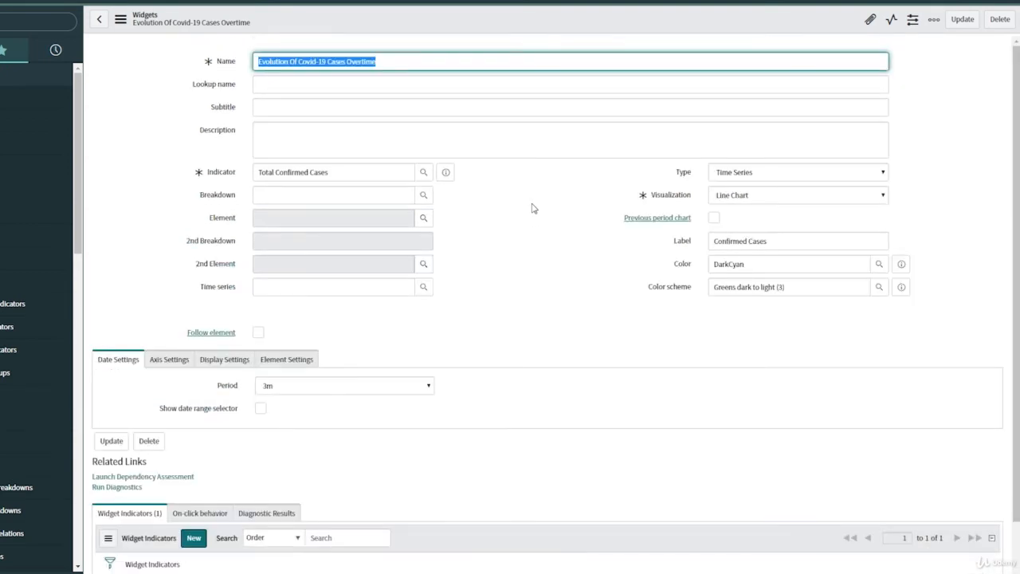
Add the Label column to the widget's Widget Indicators list
{"action": "scroll", "coordinate": [532, 208], "scroll_direction": "down", "scroll_amount": 1}
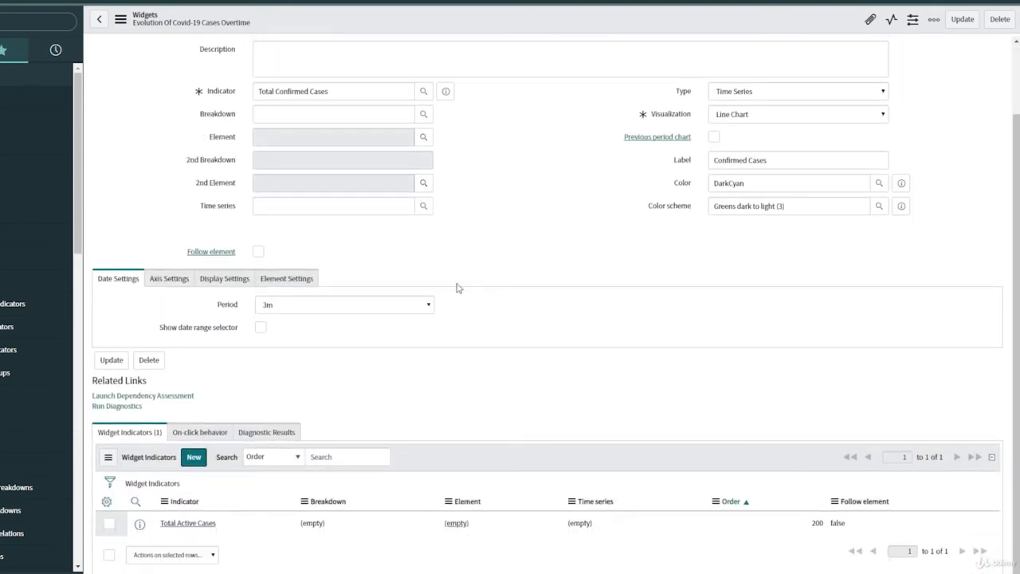
{"action": "left_click", "coordinate": [132, 502]}
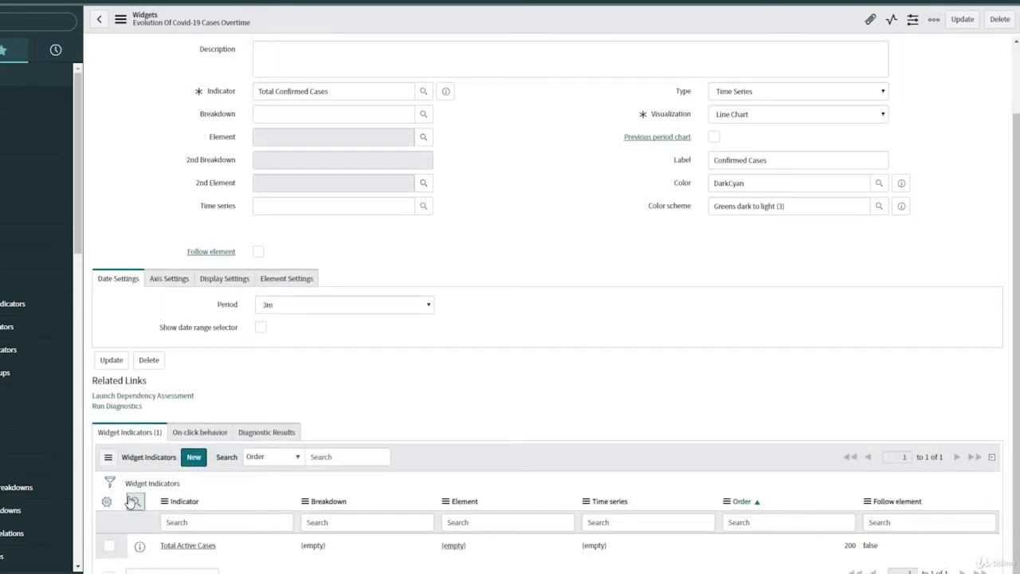
{"action": "left_click", "coordinate": [106, 502]}
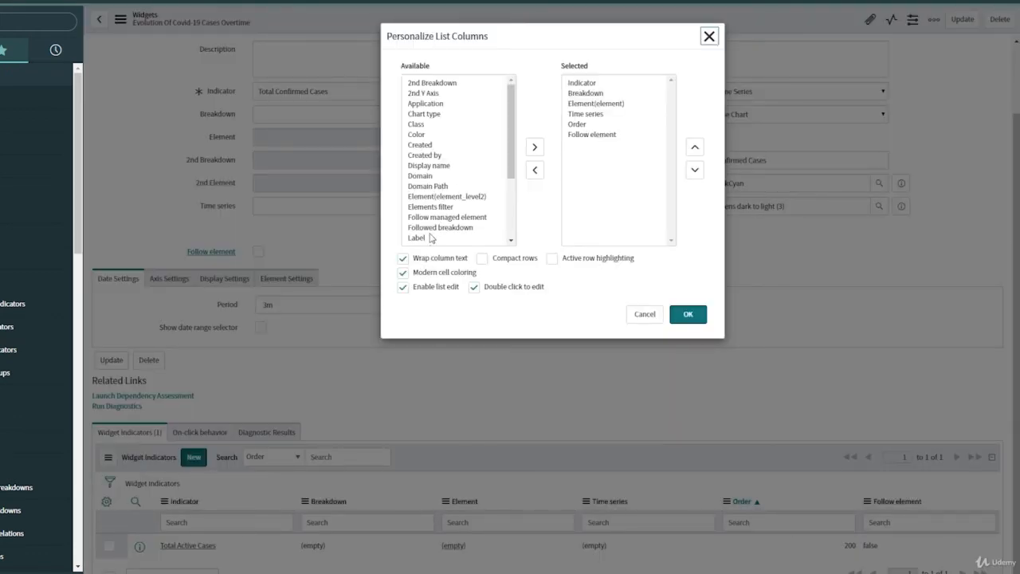
{"action": "left_click", "coordinate": [429, 238]}
{"action": "left_click", "coordinate": [534, 146]}
{"action": "left_click", "coordinate": [687, 314]}
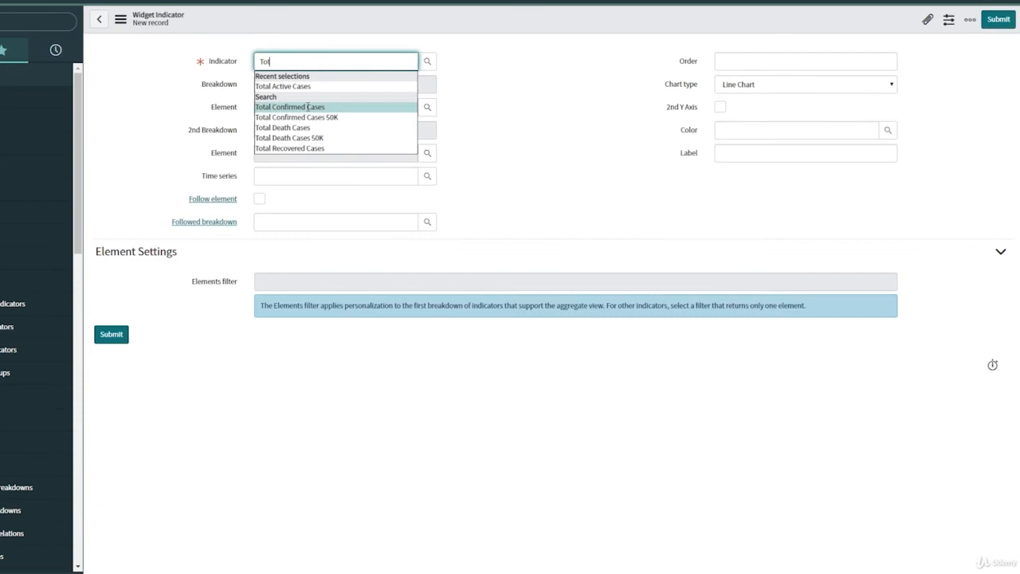
Add a Total Recovered Cases widget indicator with order 300, a purple color and the label Recovered Cases
{"action": "left_click", "coordinate": [353, 139]}
{"action": "left_click", "coordinate": [805, 61]}
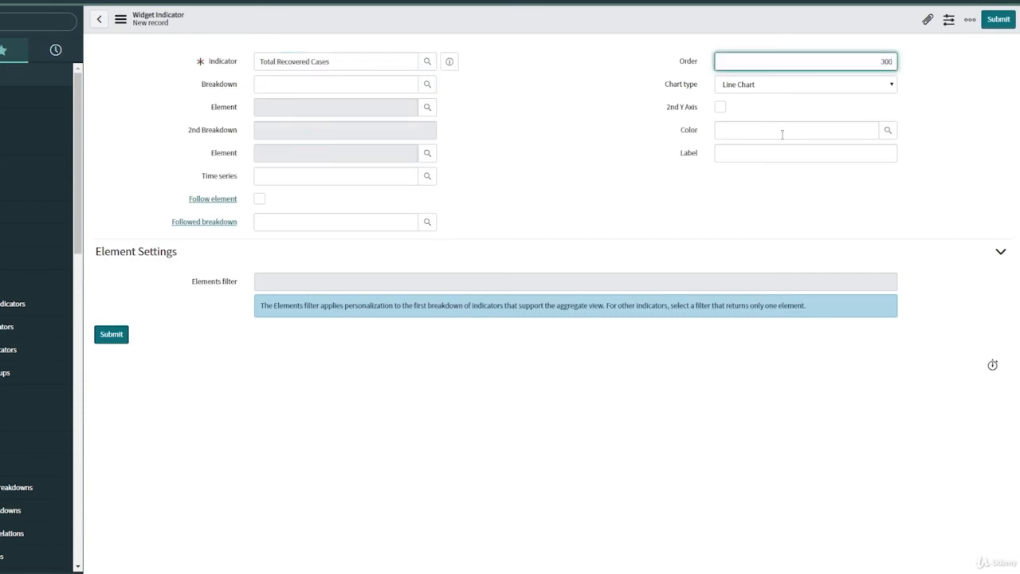
{"action": "left_click", "coordinate": [887, 130]}
{"action": "scroll", "coordinate": [616, 295], "scroll_direction": "down", "scroll_amount": 10}
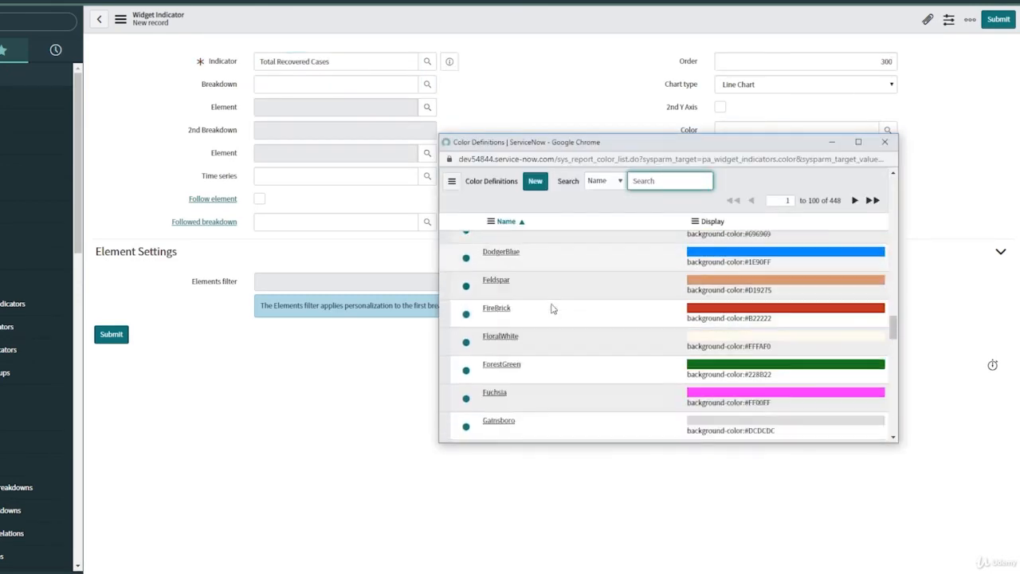
{"action": "scroll", "coordinate": [553, 309], "scroll_direction": "up", "scroll_amount": 5}
{"action": "left_click", "coordinate": [485, 304]}
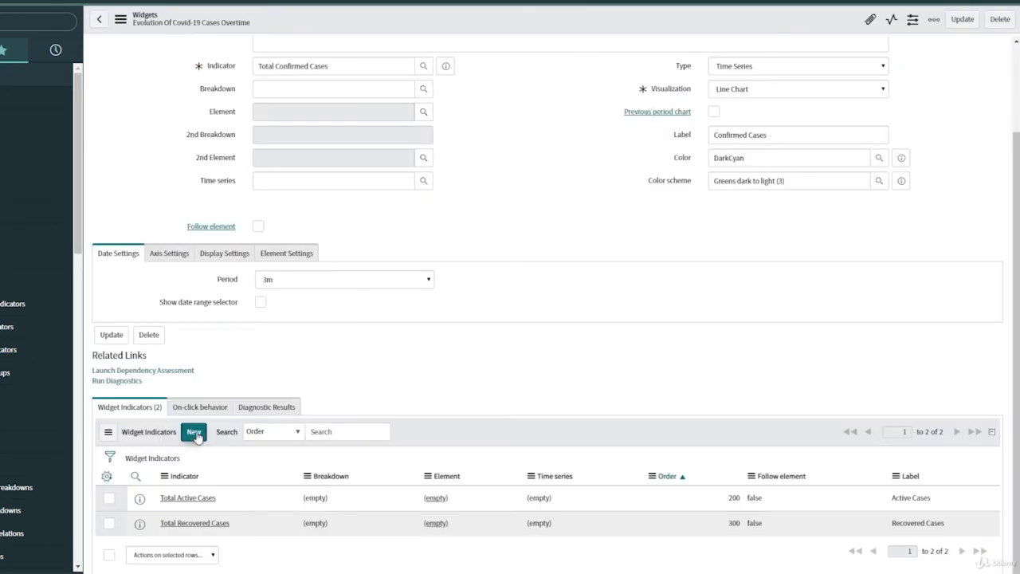
Add a Total Death Cases widget indicator with order 400, color Crimson and label Death Cases, and return to the dashboard
{"action": "left_click", "coordinate": [193, 431]}
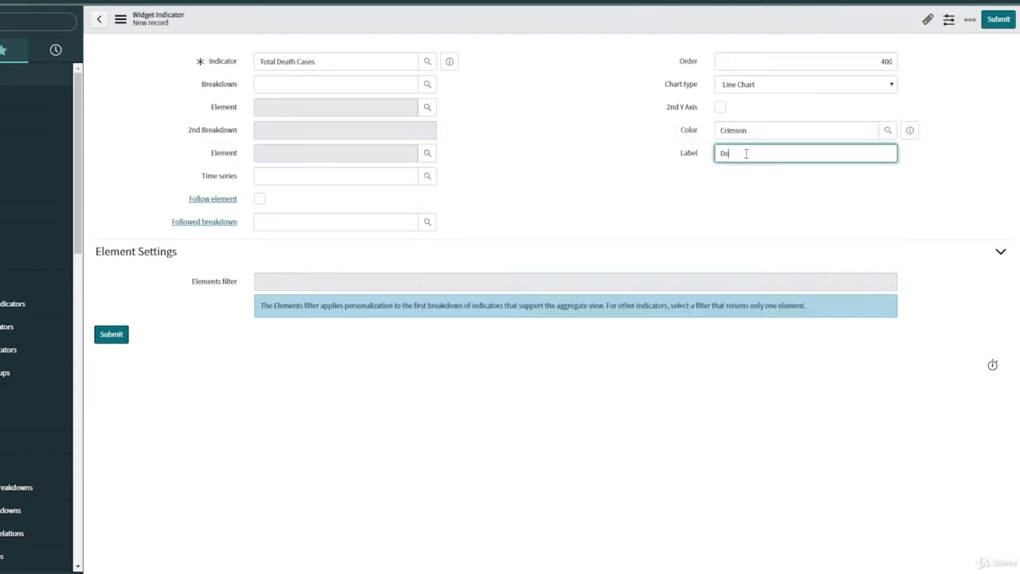
{"action": "type", "text": "th Cases"}
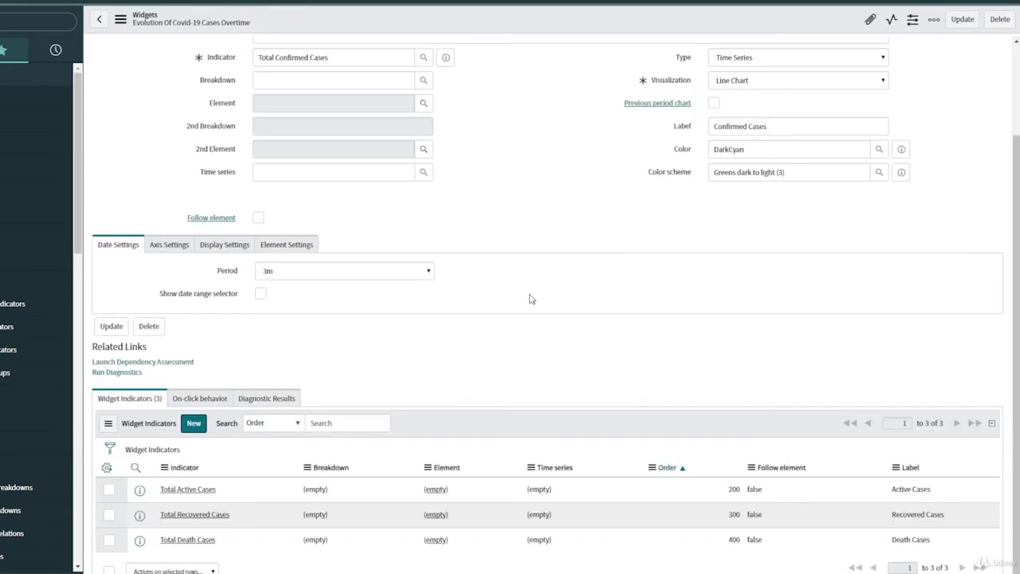
{"action": "scroll", "coordinate": [532, 299], "scroll_direction": "up", "scroll_amount": 2}
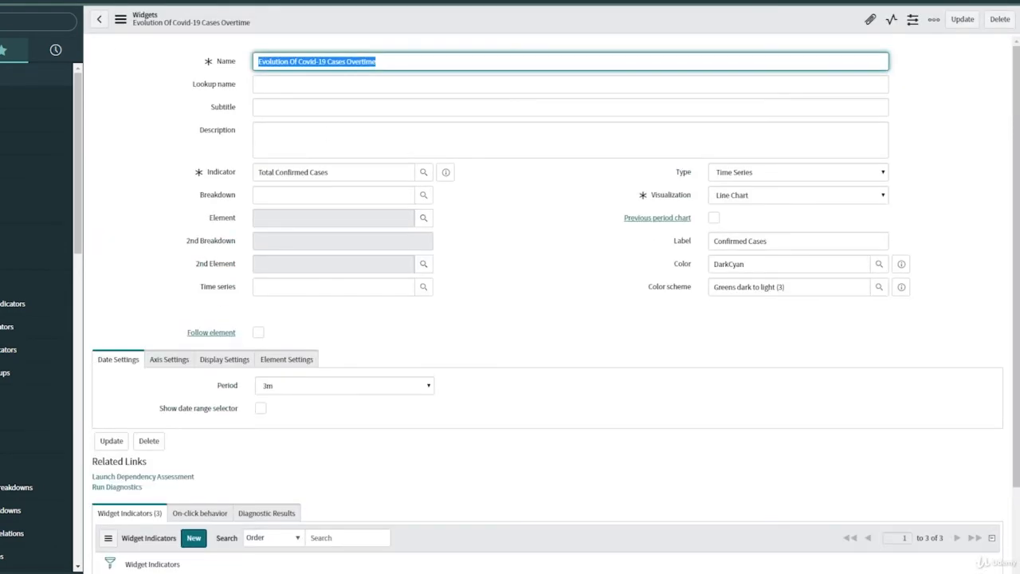
{"action": "left_click", "coordinate": [98, 20]}
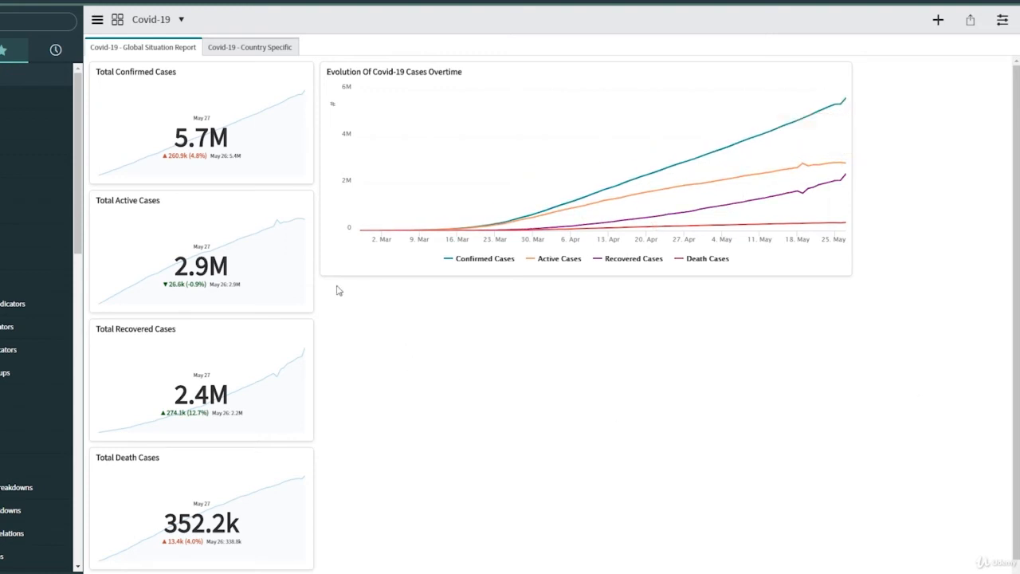
Add another #New Time Series widget from Performance Analytics to the global situation tab and open its new record form
{"action": "left_click", "coordinate": [1002, 19]}
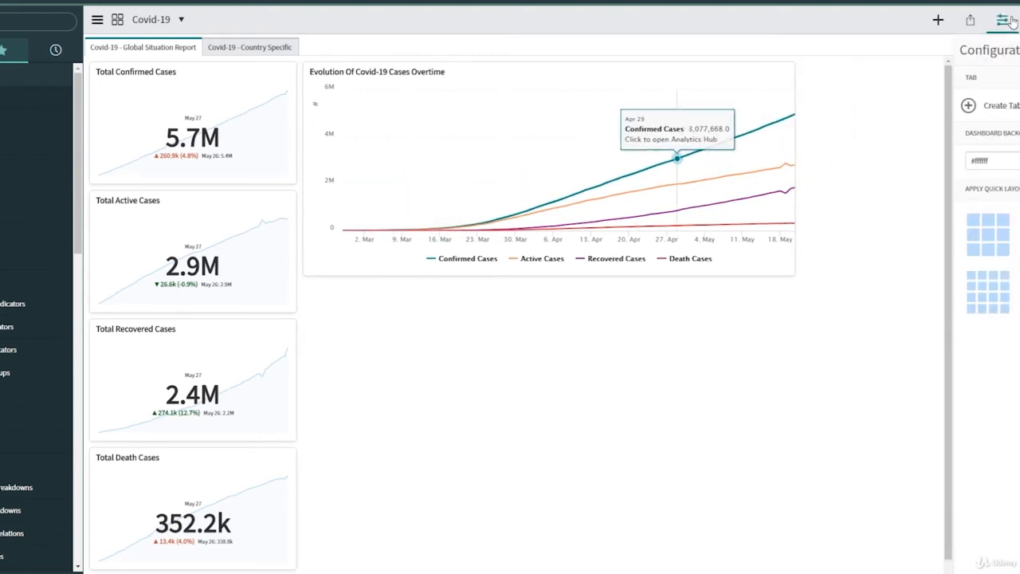
{"action": "left_click", "coordinate": [938, 19]}
{"action": "left_click", "coordinate": [951, 82]}
{"action": "left_click", "coordinate": [891, 151]}
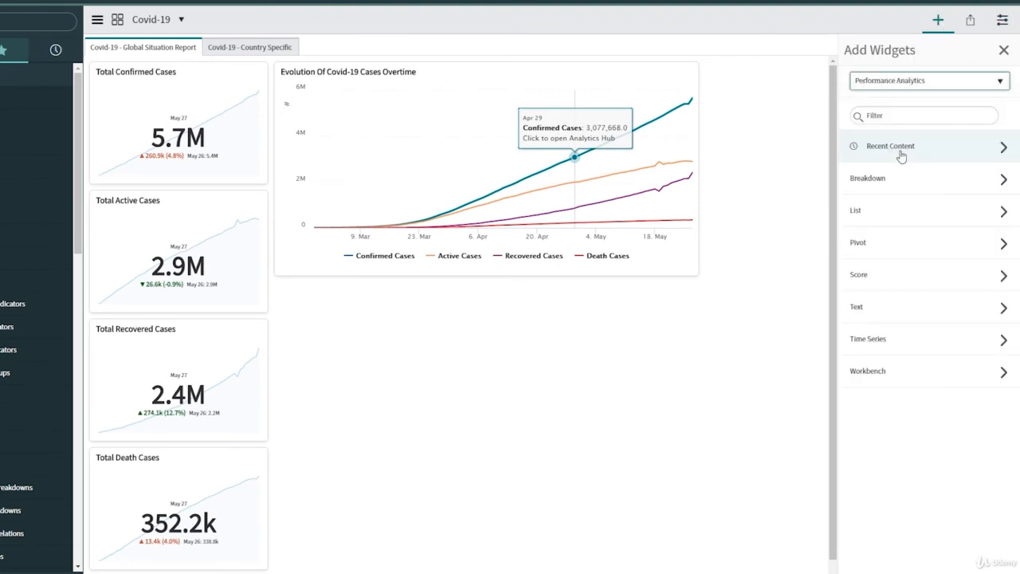
{"action": "left_click", "coordinate": [901, 338]}
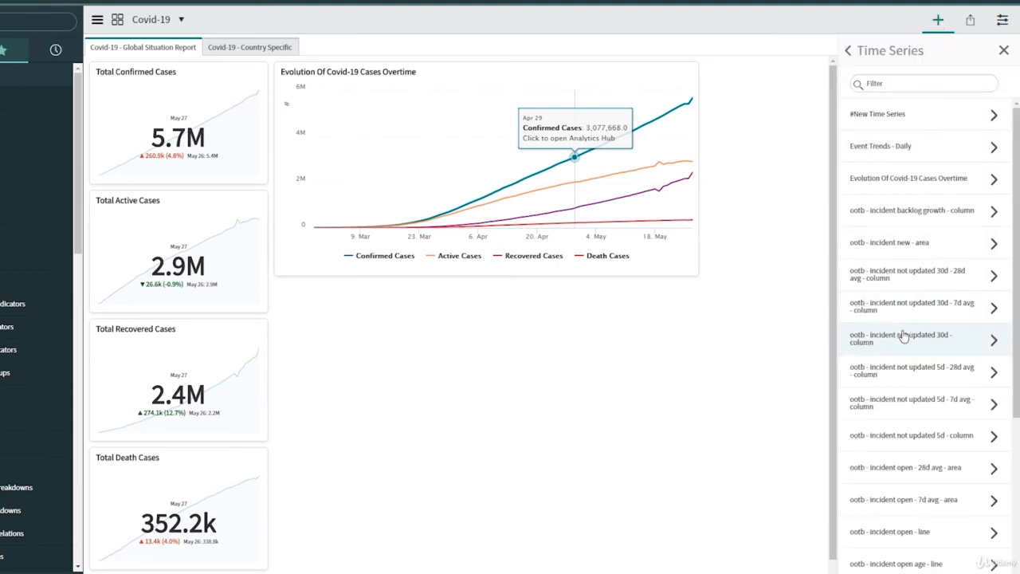
{"action": "left_click", "coordinate": [881, 126]}
{"action": "left_click", "coordinate": [861, 289]}
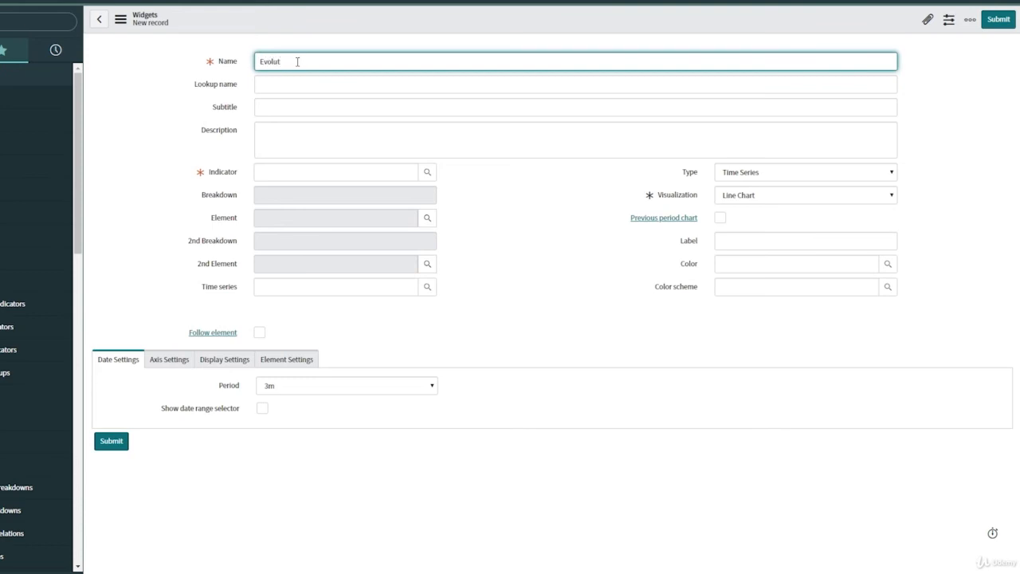
Name the new time series widget Evolution Of Mortality Rate Overtime and assign it the Mortality Rate indicator
{"action": "type", "text": "ion Of Mortal"}
{"action": "type", "text": "ity Rate Overtime"}
{"action": "left_click", "coordinate": [223, 131]}
{"action": "left_click", "coordinate": [256, 172]}
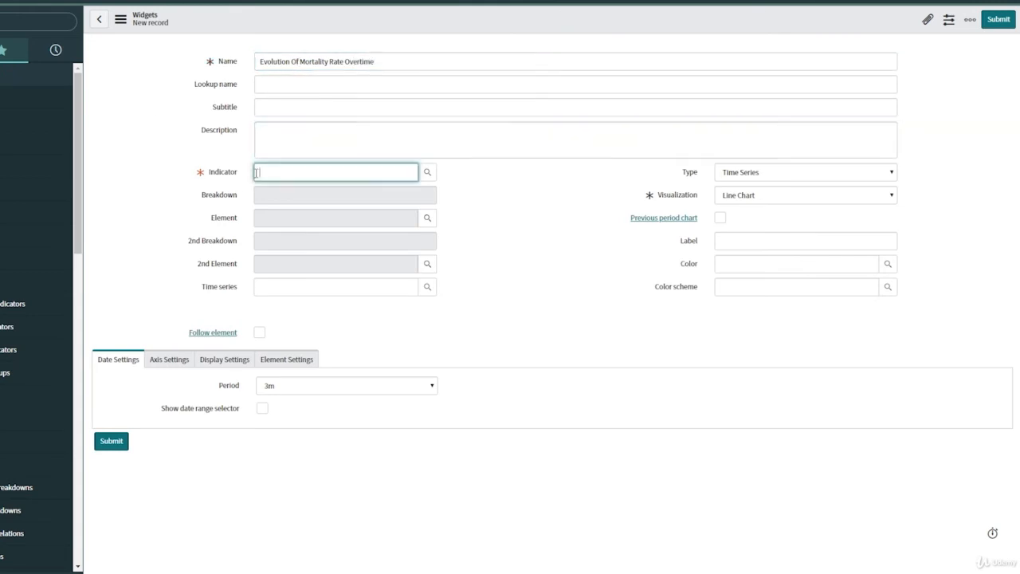
{"action": "type", "text": "mo"}
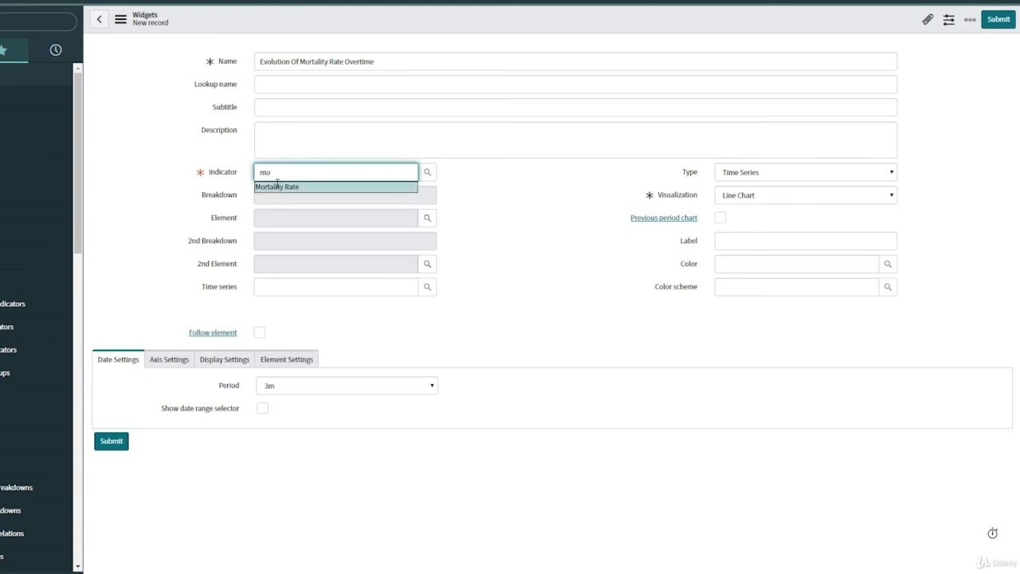
{"action": "left_click", "coordinate": [276, 186]}
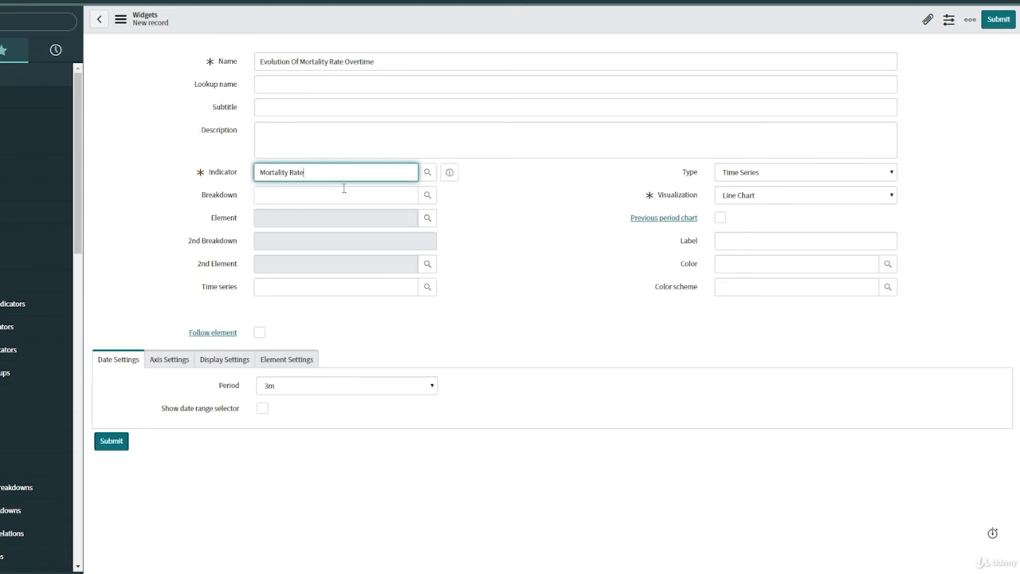
Set the mortality widget's visualization to Area Chart and its label to Mortality Rate
{"action": "left_click", "coordinate": [762, 200]}
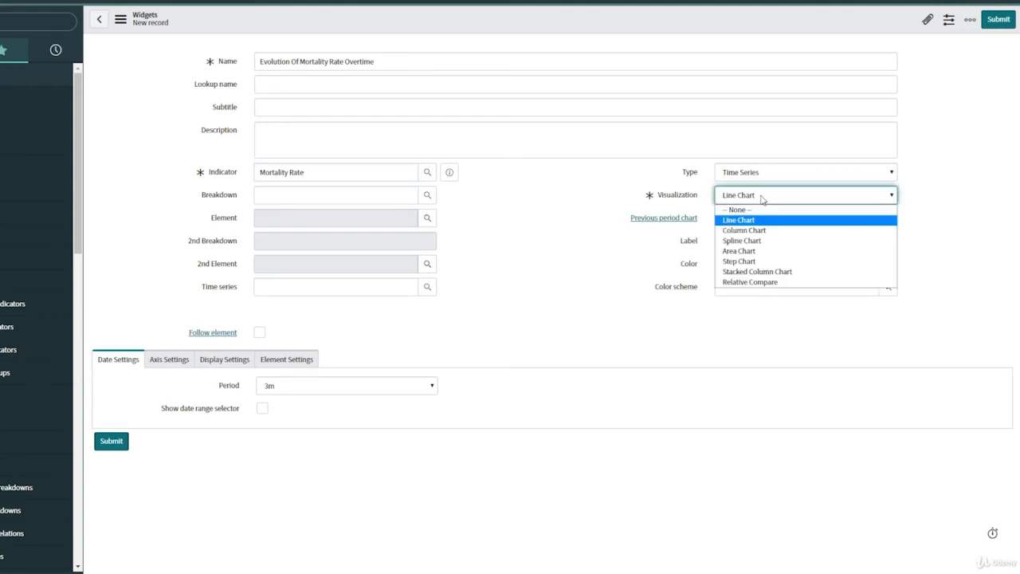
{"action": "left_click", "coordinate": [753, 250]}
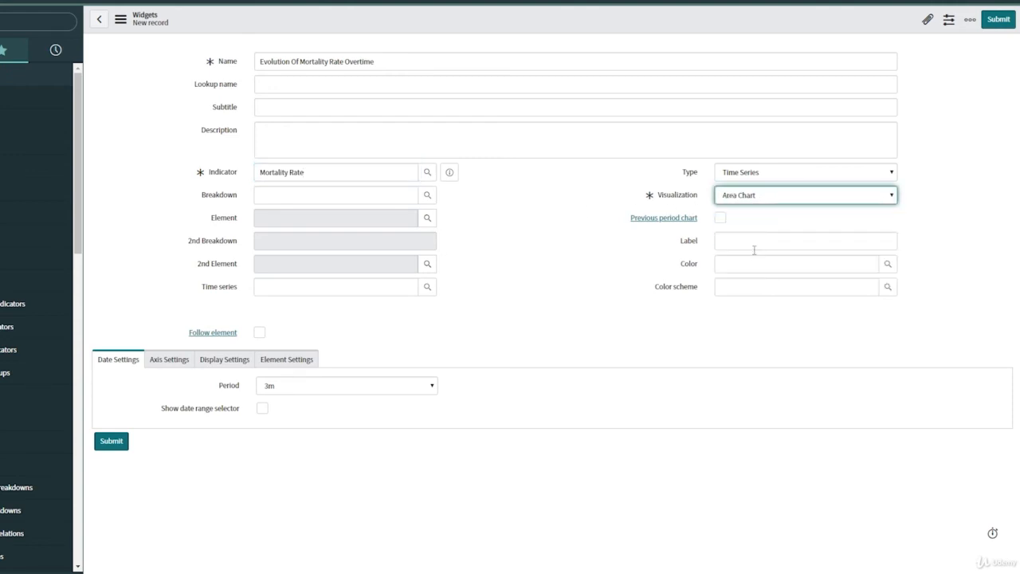
{"action": "left_click", "coordinate": [752, 238]}
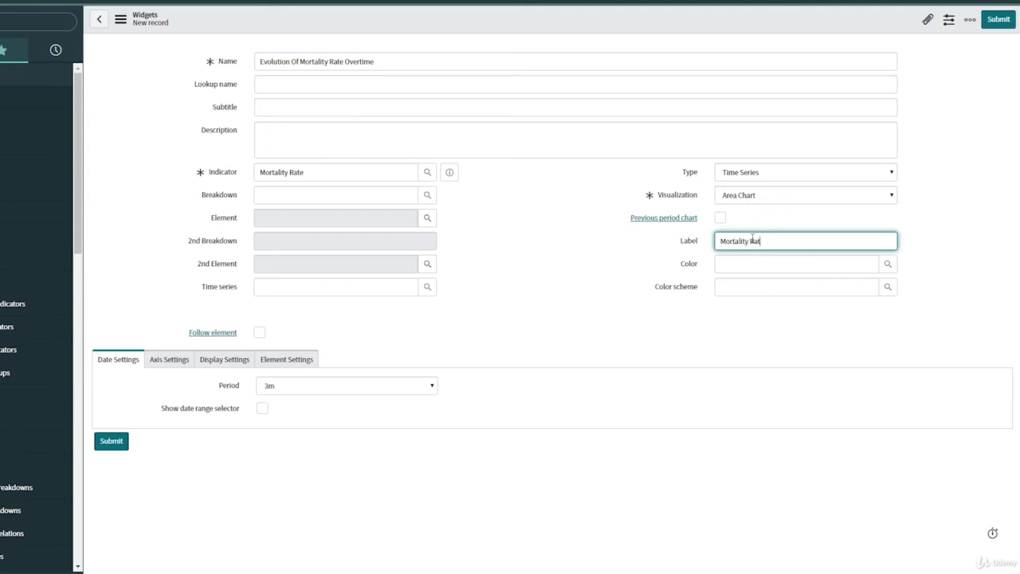
{"action": "left_click", "coordinate": [564, 306]}
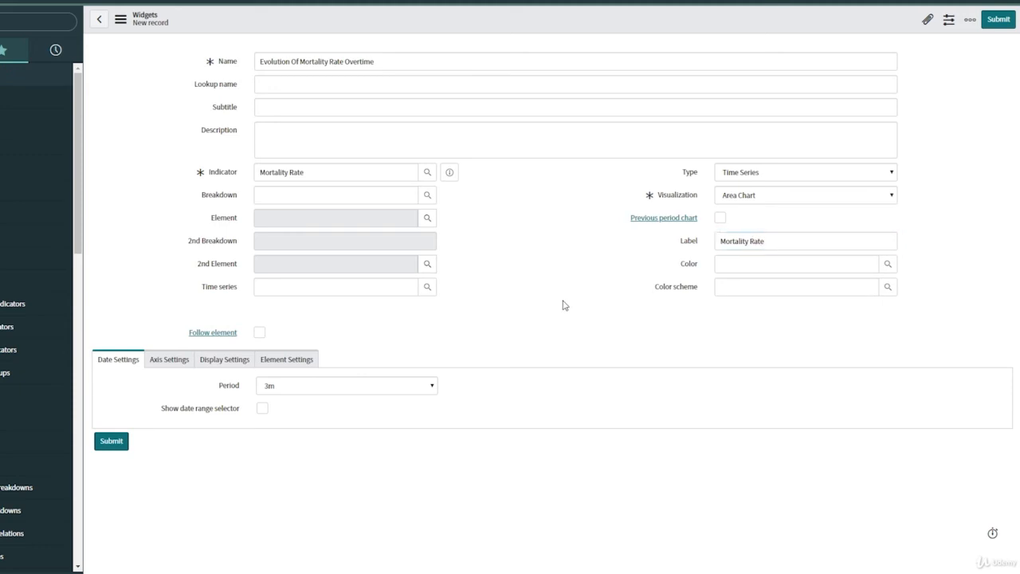
Choose a golden chart color from the color definitions for the Evolution Of Mortality Rate Overtime widget
{"action": "left_click", "coordinate": [888, 264]}
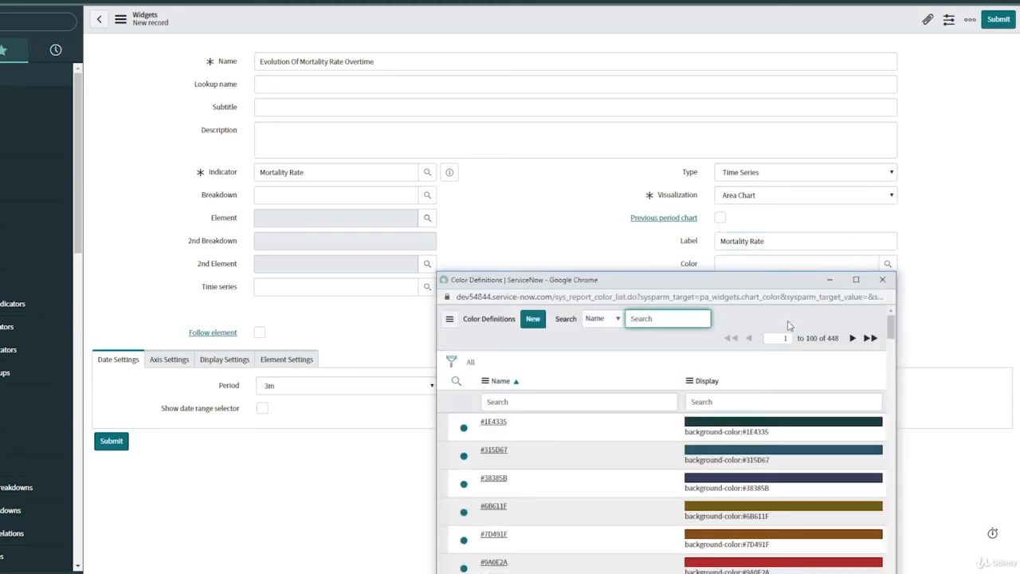
{"action": "left_click_drag", "start_coordinate": [784, 281], "coordinate": [746, 124]}
{"action": "scroll", "coordinate": [682, 323], "scroll_direction": "down", "scroll_amount": 15}
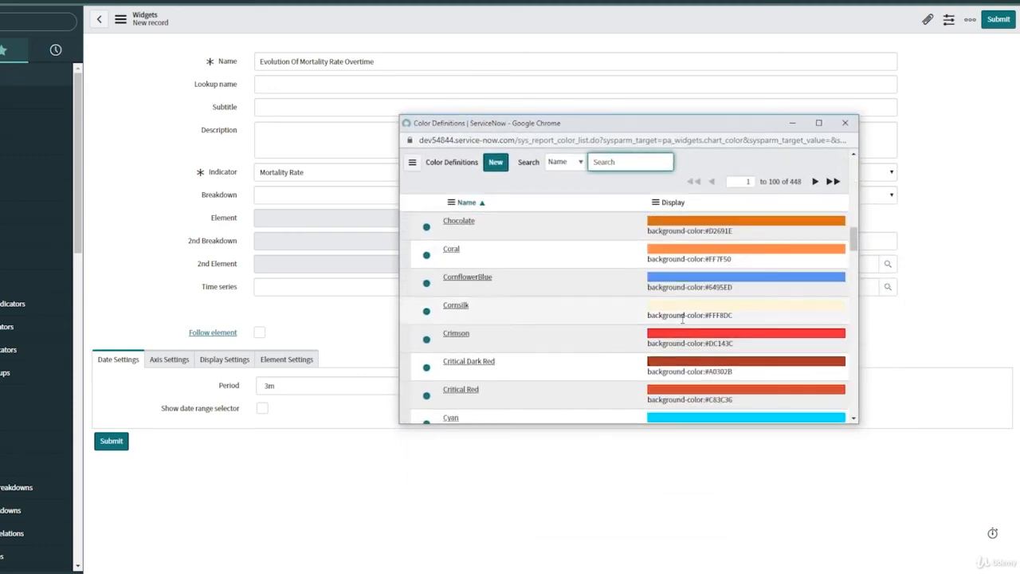
{"action": "scroll", "coordinate": [682, 323], "scroll_direction": "down", "scroll_amount": 5}
{"action": "left_click", "coordinate": [460, 372]}
Assign the NY Yellow-Greens dark to light (3) color scheme to the mortality widget and submit the record
{"action": "left_click", "coordinate": [888, 287]}
{"action": "left_click_drag", "start_coordinate": [717, 302], "coordinate": [689, 149]}
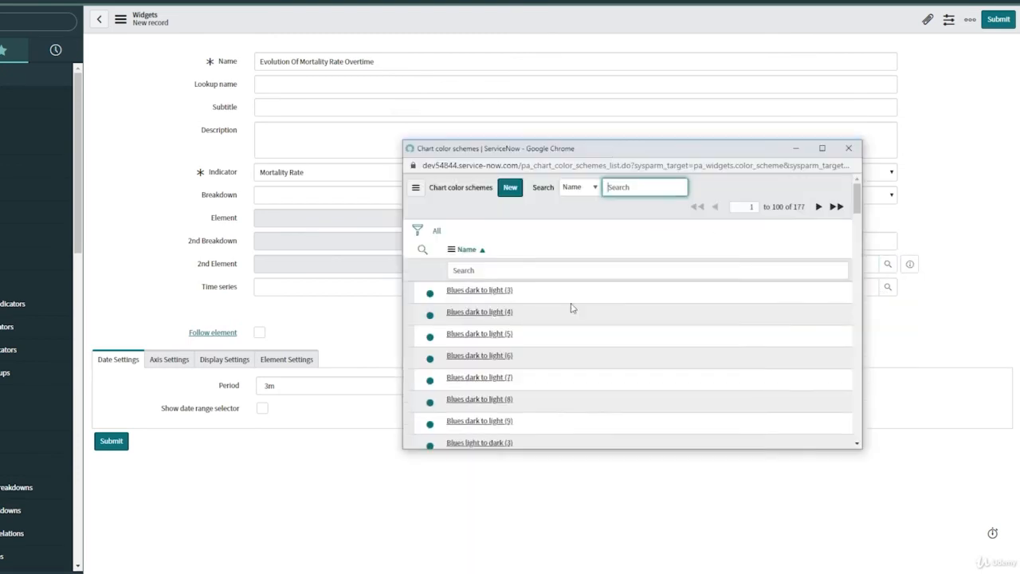
{"action": "scroll", "coordinate": [570, 350], "scroll_direction": "down", "scroll_amount": 20}
{"action": "scroll", "coordinate": [570, 355], "scroll_direction": "down", "scroll_amount": 5}
{"action": "left_click", "coordinate": [821, 414]}
{"action": "scroll", "coordinate": [606, 356], "scroll_direction": "down", "scroll_amount": 3}
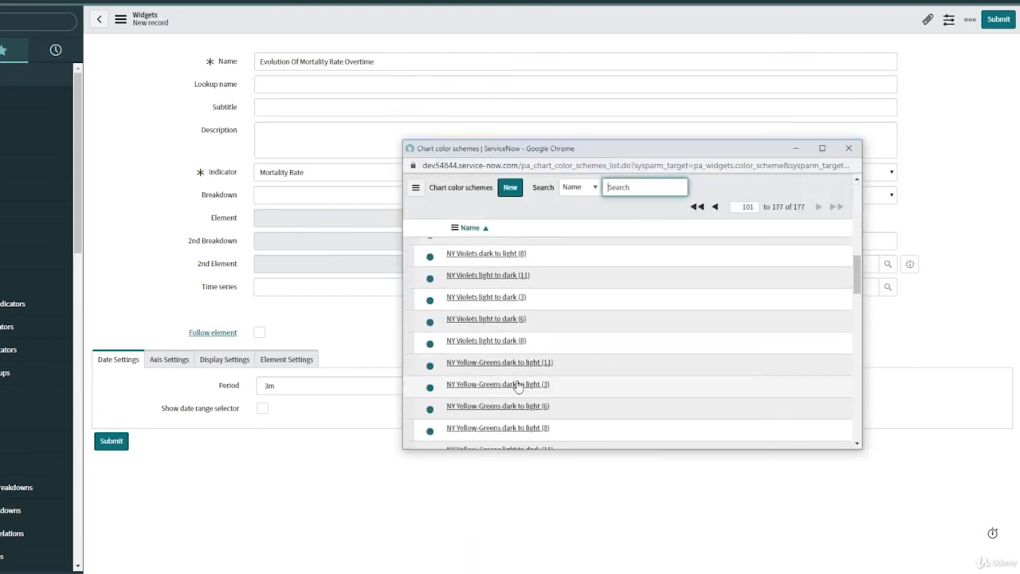
{"action": "left_click", "coordinate": [519, 388]}
{"action": "left_click", "coordinate": [112, 442]}
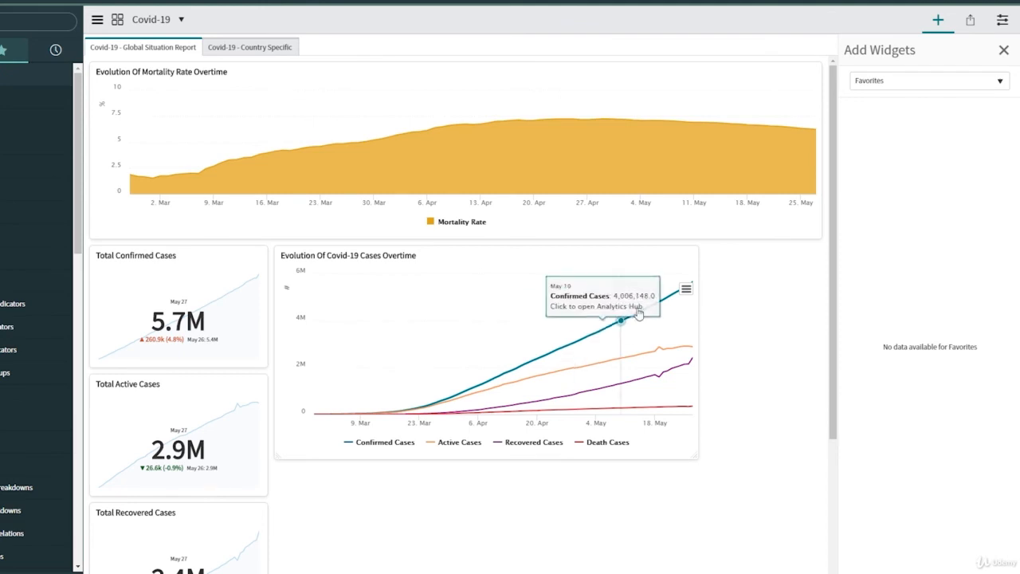
Resize the Evolution Of Mortality Rate Overtime widget to the cases chart's width and place it directly beneath that chart
{"action": "left_click_drag", "start_coordinate": [821, 238], "coordinate": [435, 204]}
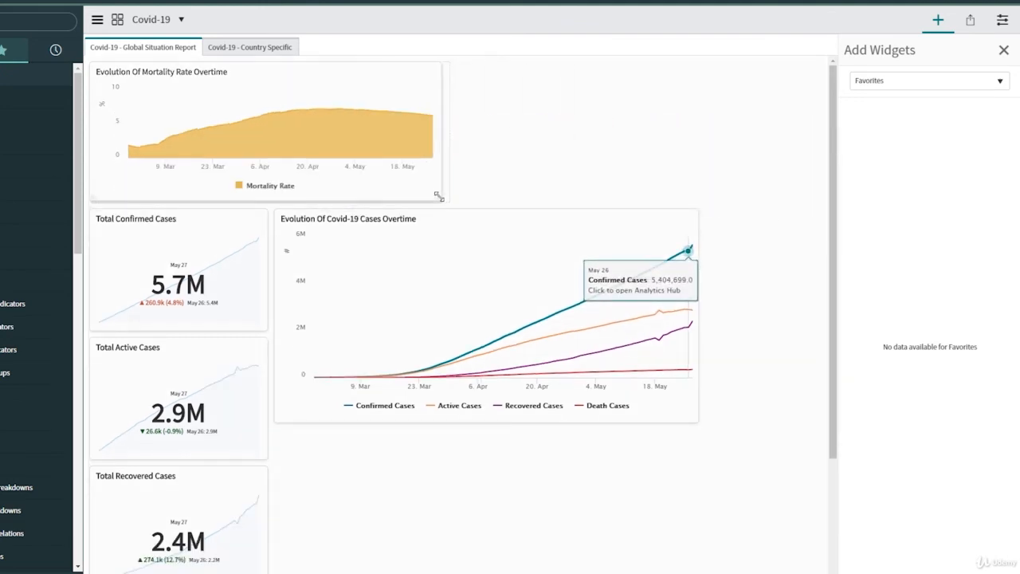
{"action": "left_click_drag", "start_coordinate": [403, 97], "coordinate": [698, 495]}
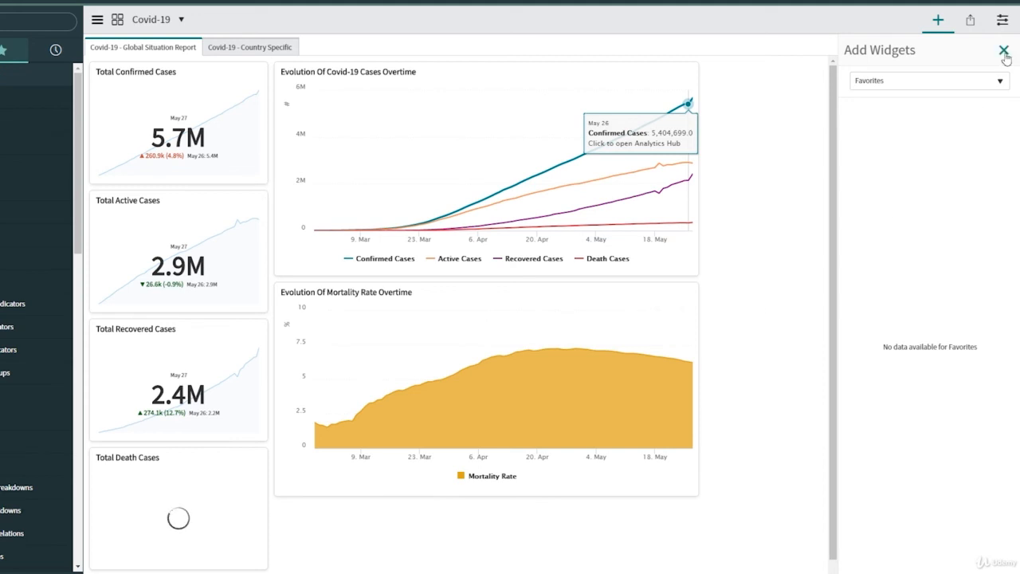
{"action": "left_click", "coordinate": [936, 31]}
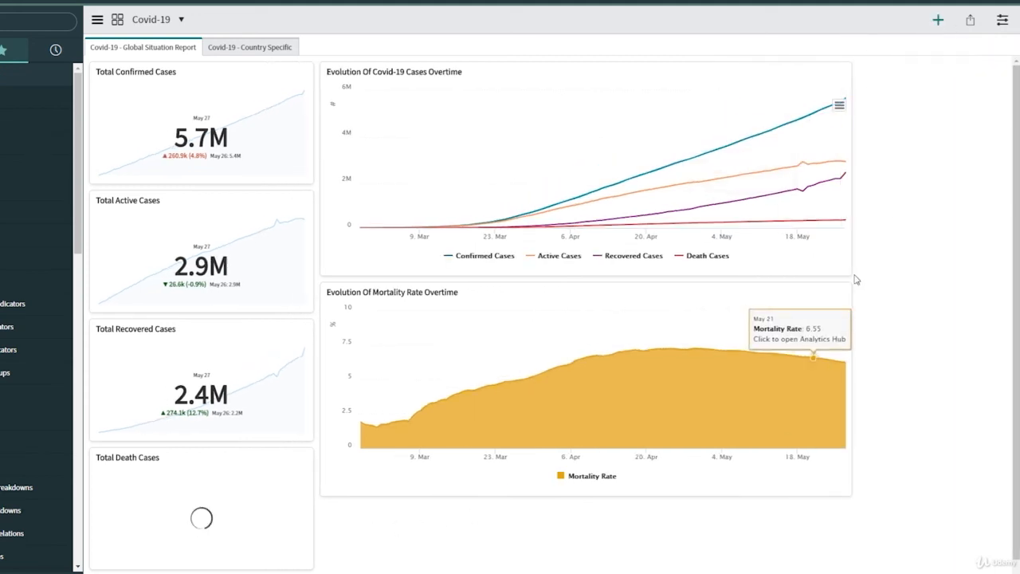
Narrow the cases chart and the mortality rate chart to the same width, freeing a column beside them
{"action": "left_click", "coordinate": [1003, 20]}
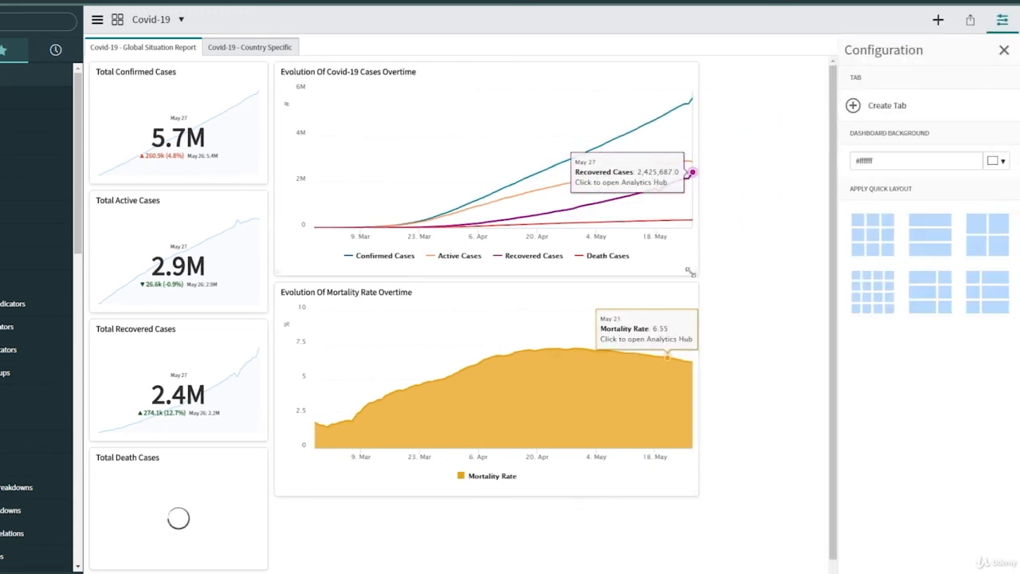
{"action": "left_click_drag", "start_coordinate": [693, 271], "coordinate": [582, 263]}
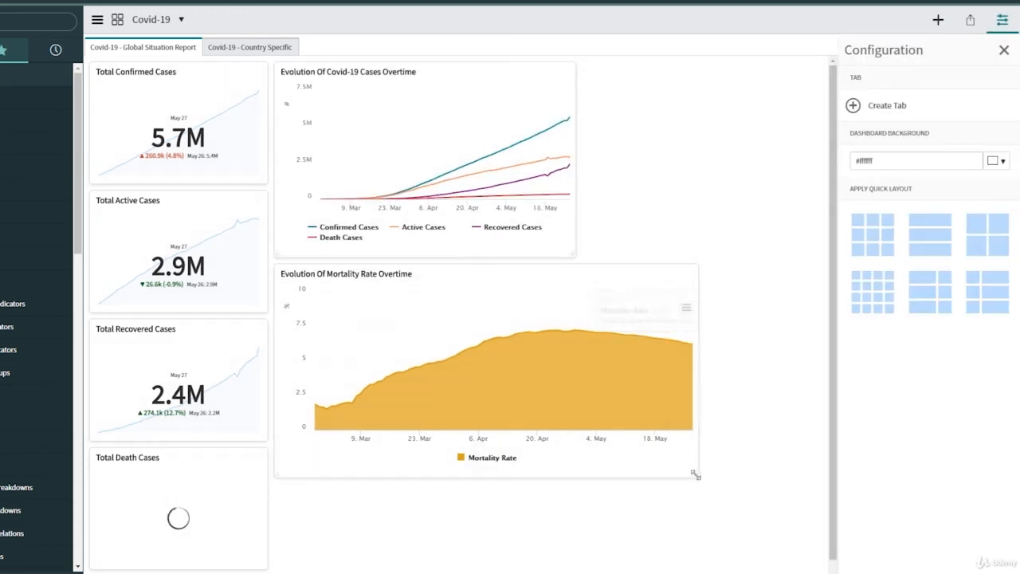
{"action": "left_click_drag", "start_coordinate": [694, 473], "coordinate": [575, 495]}
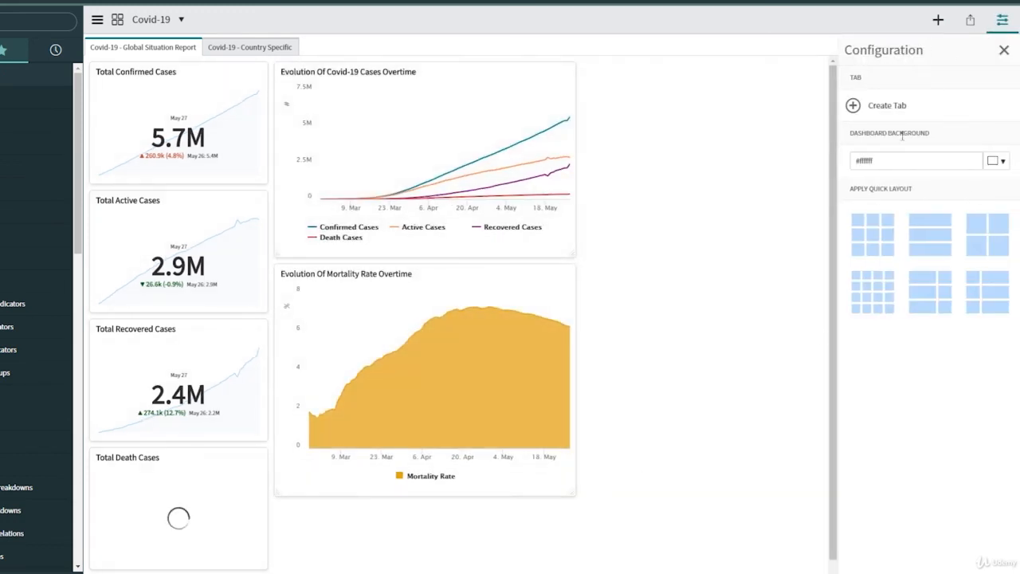
Add a #New Breakdown widget from Performance Analytics to the global situation tab and open its new record form
{"action": "left_click", "coordinate": [938, 20]}
{"action": "left_click", "coordinate": [955, 81]}
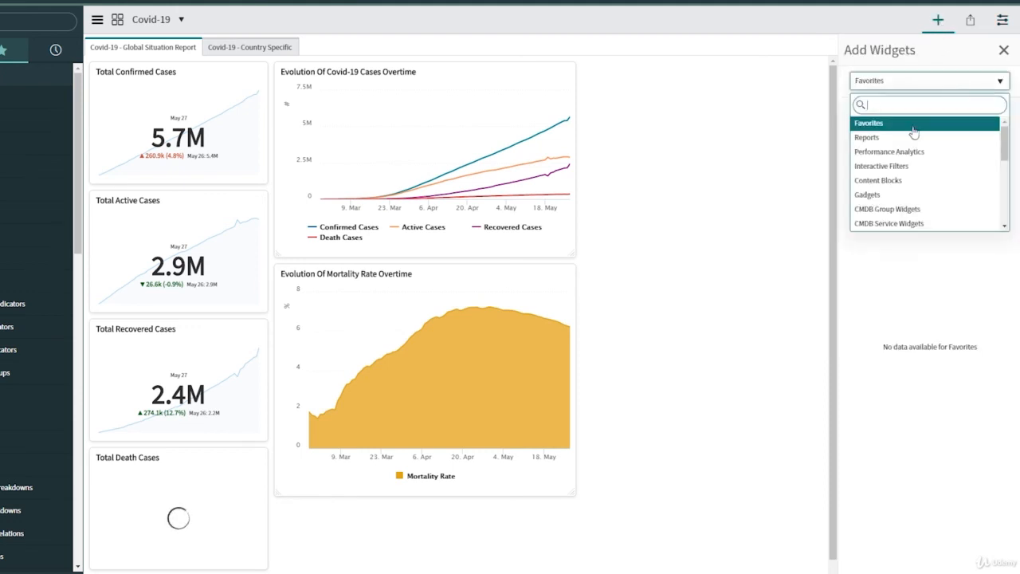
{"action": "left_click", "coordinate": [915, 151]}
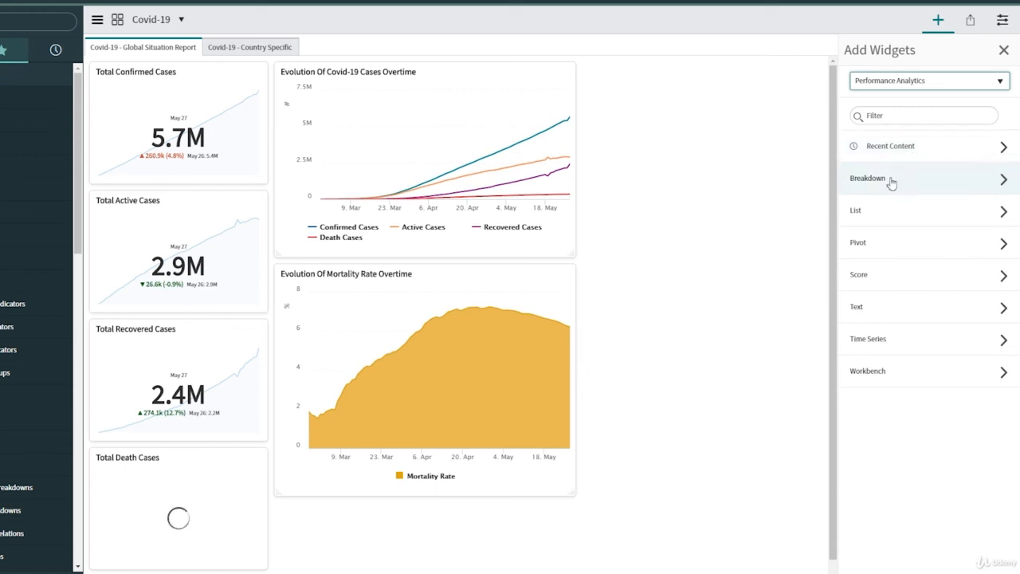
{"action": "left_click", "coordinate": [892, 182]}
{"action": "left_click", "coordinate": [902, 118]}
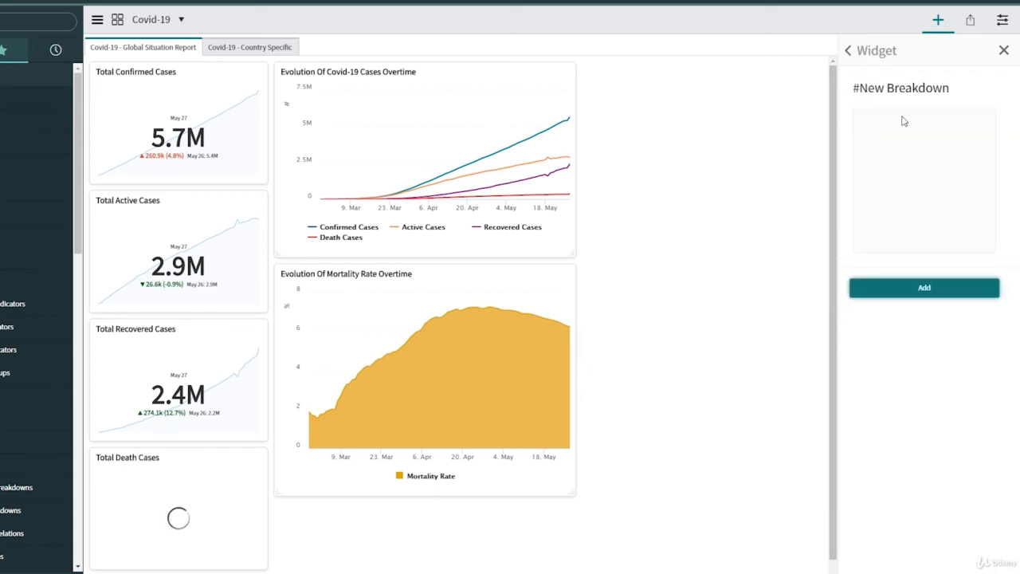
{"action": "left_click", "coordinate": [927, 284]}
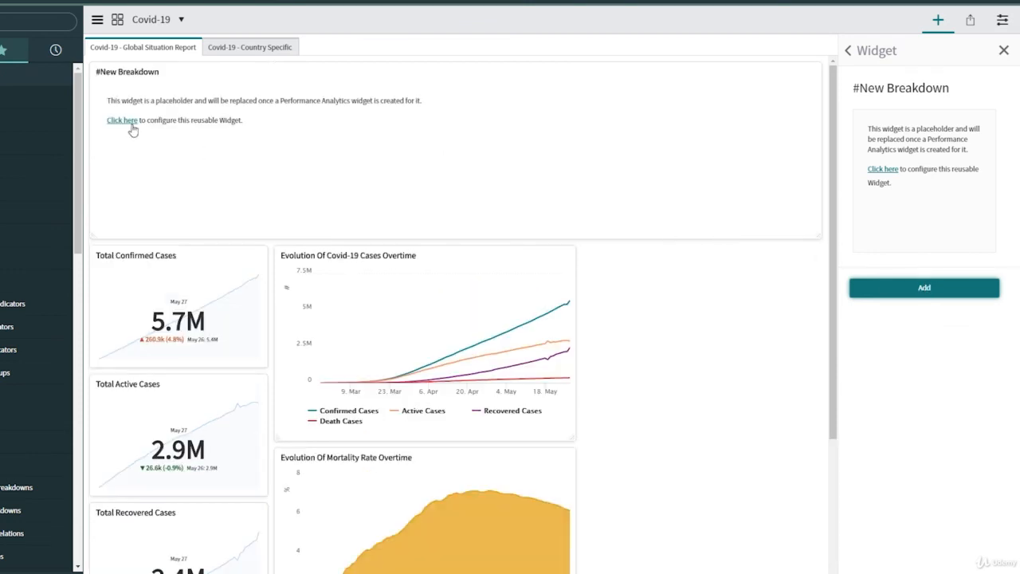
{"action": "left_click", "coordinate": [129, 122]}
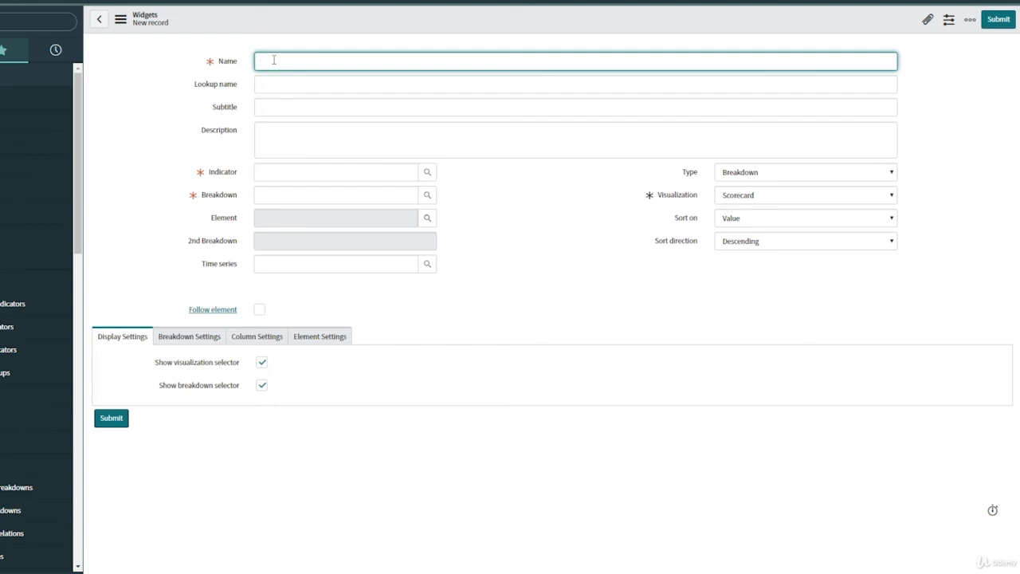
Name the new breakdown widget Most Affected Countries - Mortality Rate
{"action": "type", "text": "Most Affected Counts"}
{"action": "type", "text": "ies - Mortality Rate"}
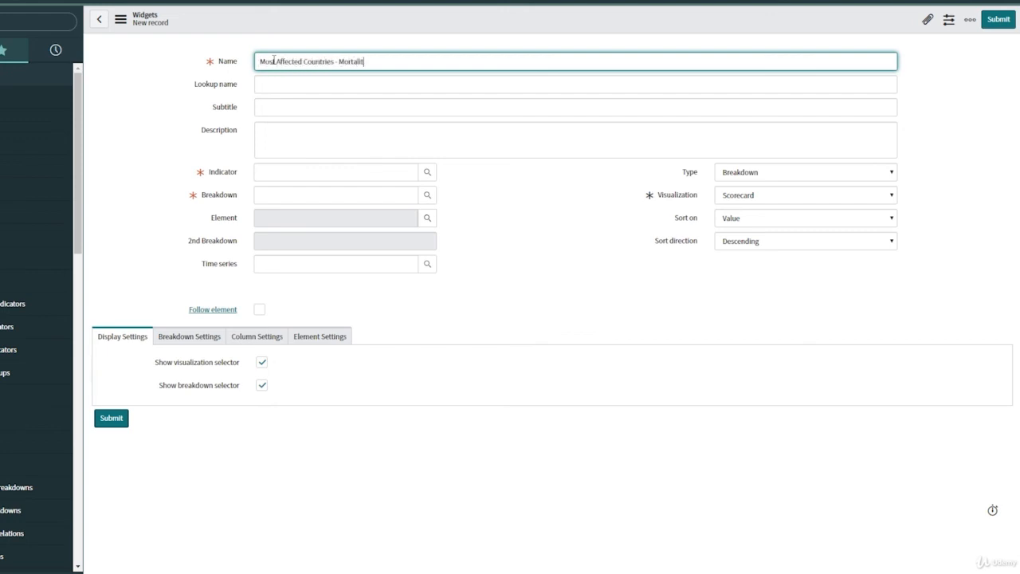
{"action": "left_click", "coordinate": [524, 215]}
Assign the widget the Mortality Rate indicator and the Country More Than 50K Cases breakdown
{"action": "left_click", "coordinate": [323, 172]}
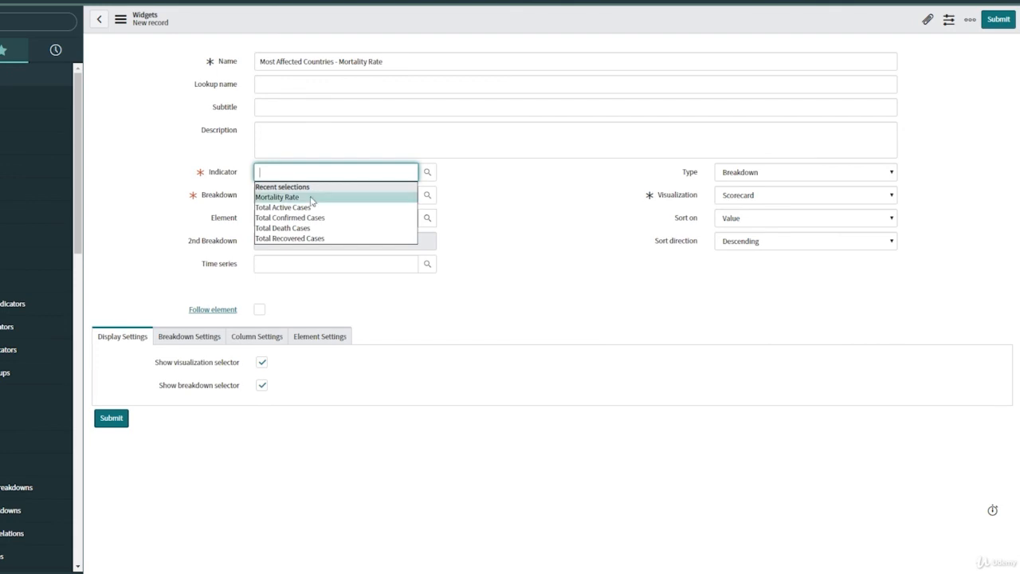
{"action": "left_click", "coordinate": [312, 198]}
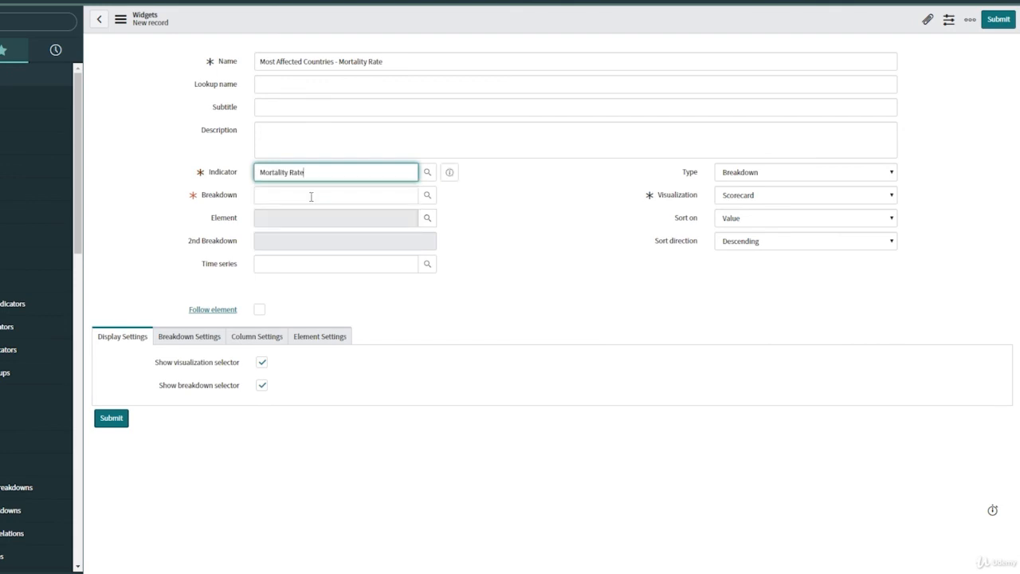
{"action": "left_click", "coordinate": [311, 196]}
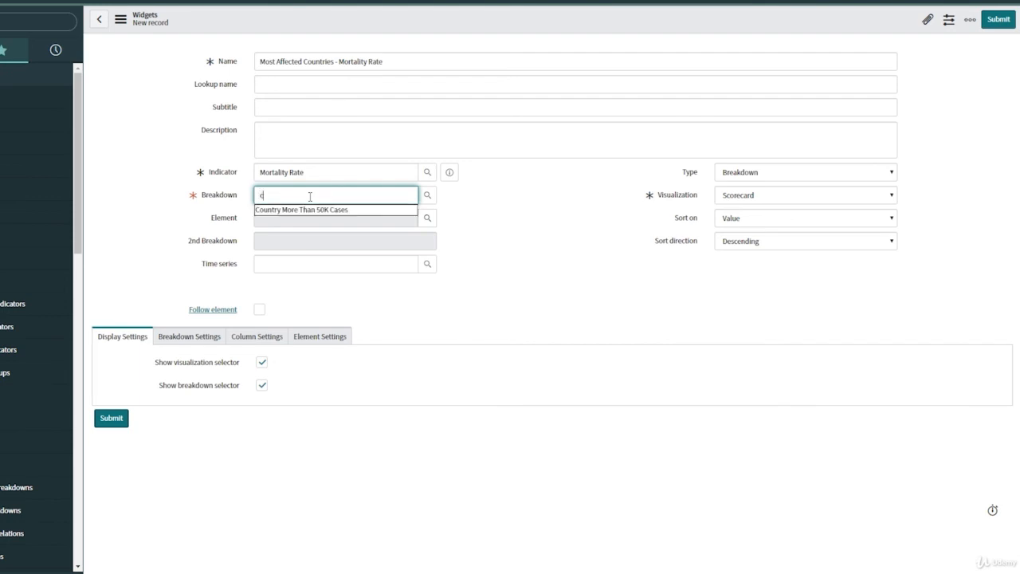
{"action": "left_click", "coordinate": [313, 210]}
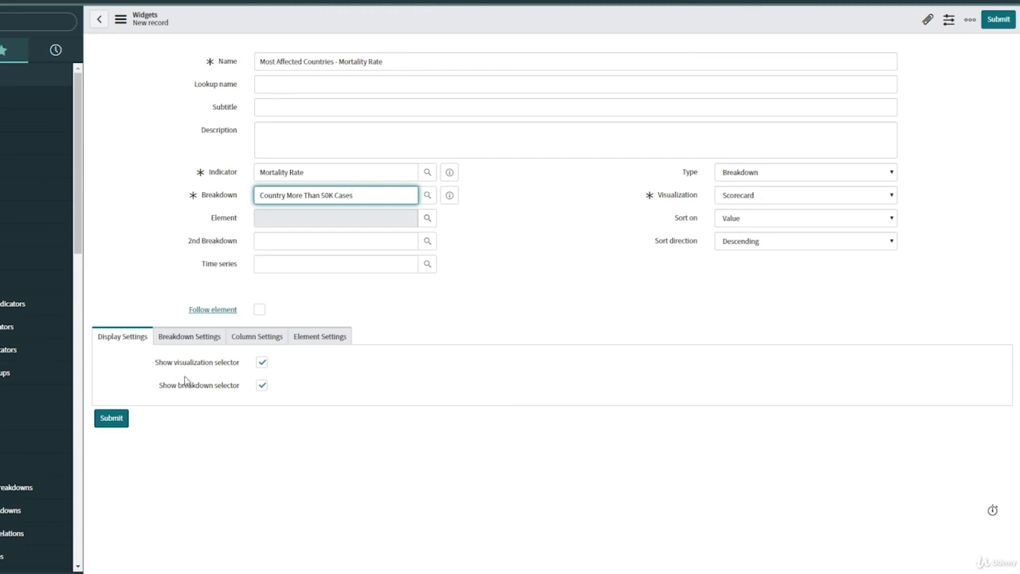
Turn off the visualization and breakdown selectors, review the column and element settings, and submit the breakdown widget
{"action": "left_click", "coordinate": [261, 362]}
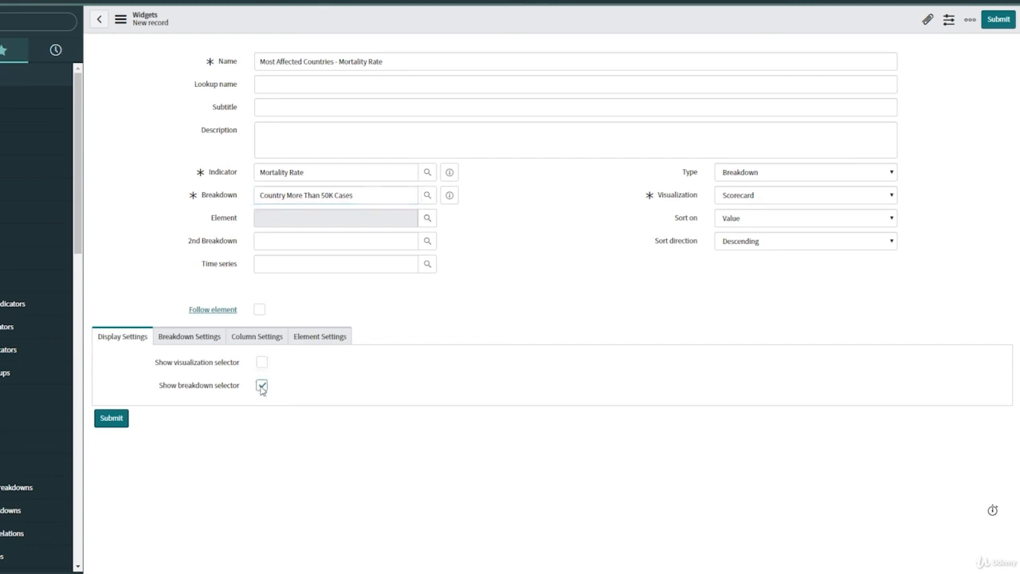
{"action": "left_click", "coordinate": [261, 386]}
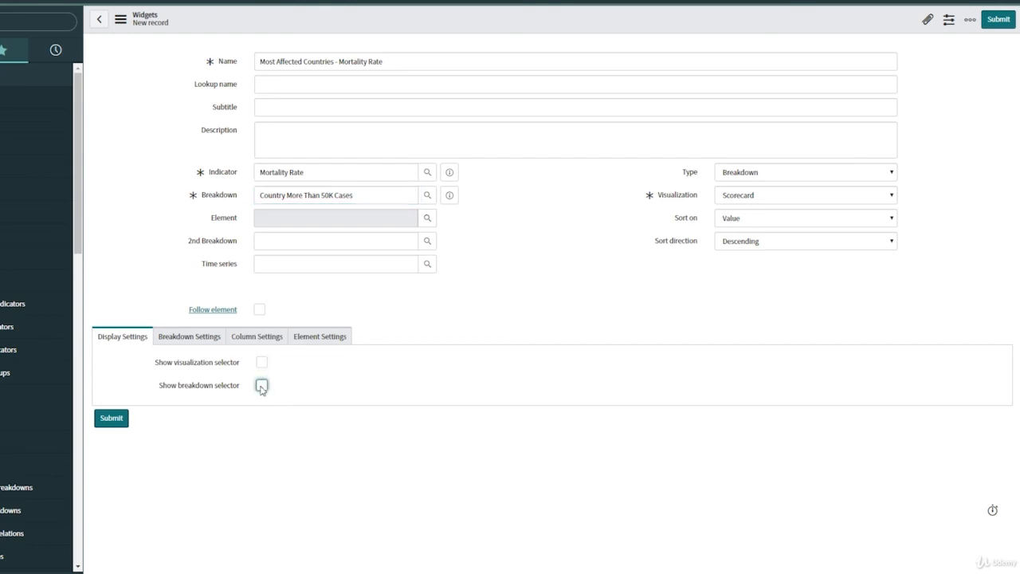
{"action": "left_click", "coordinate": [210, 341]}
{"action": "left_click", "coordinate": [260, 339]}
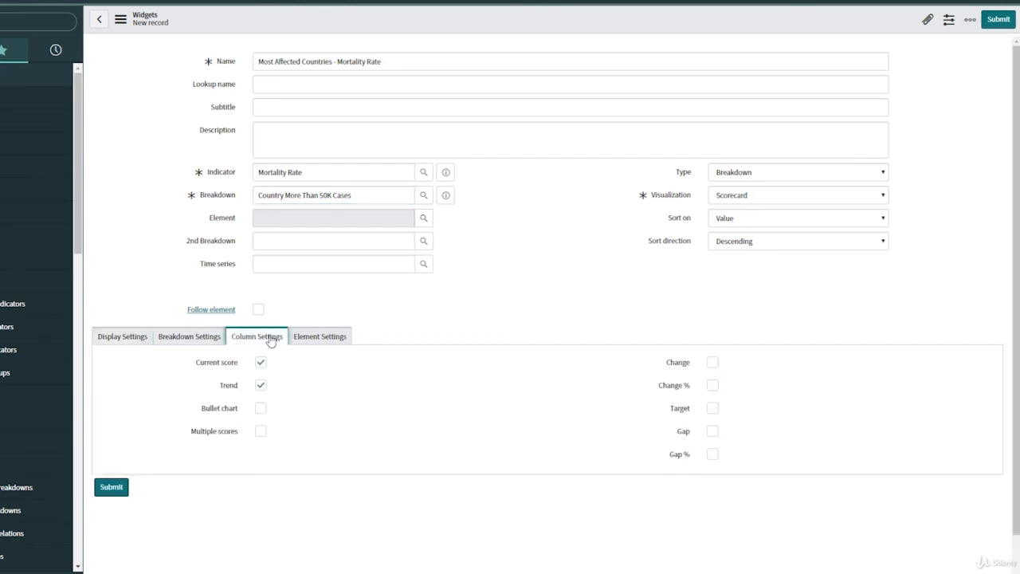
{"action": "left_click", "coordinate": [311, 341]}
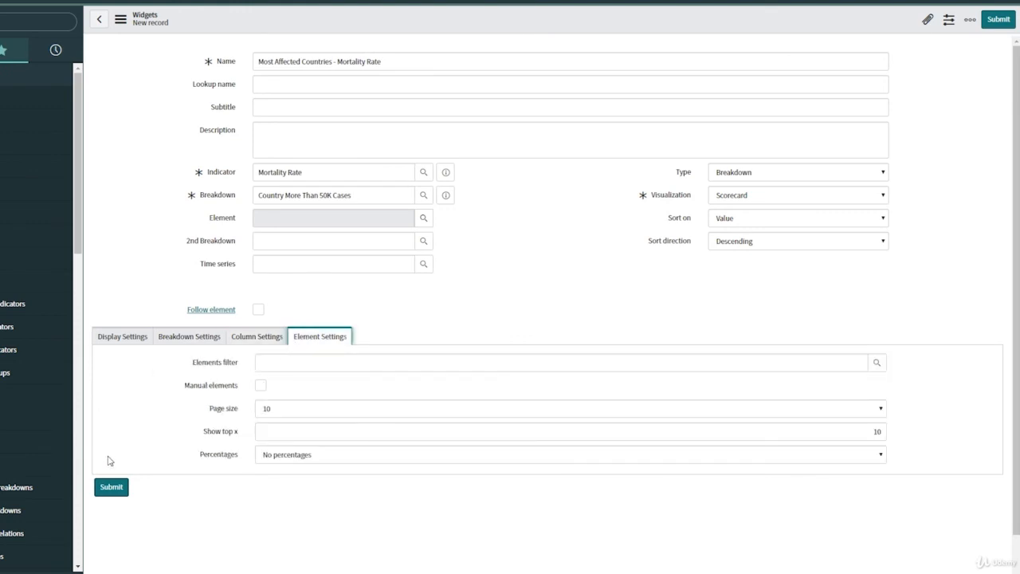
{"action": "left_click", "coordinate": [112, 489]}
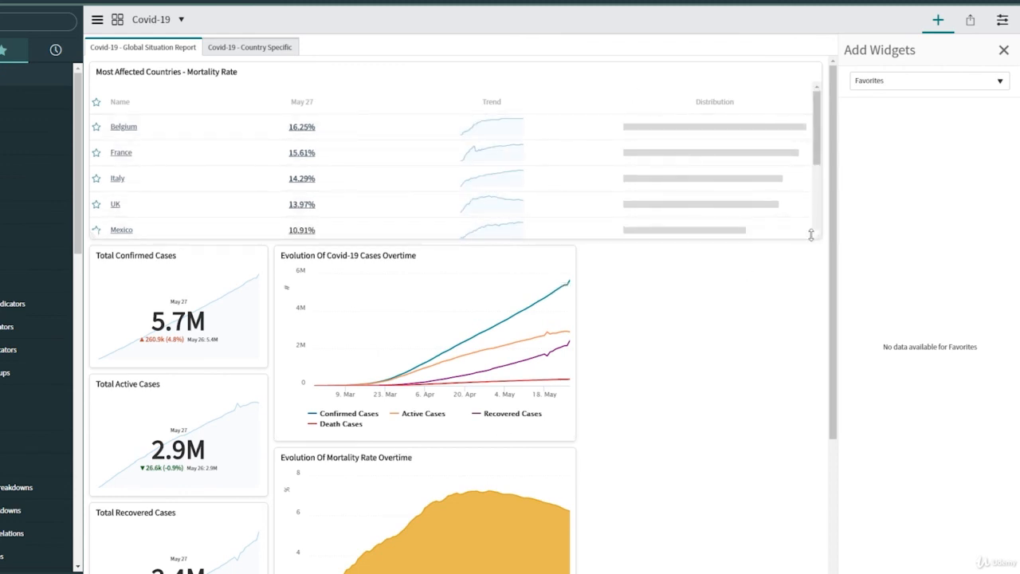
Shrink the Most Affected Countries widget and move it to the dashboard's far-right column, then close the widget picker
{"action": "left_click_drag", "start_coordinate": [817, 236], "coordinate": [413, 379]}
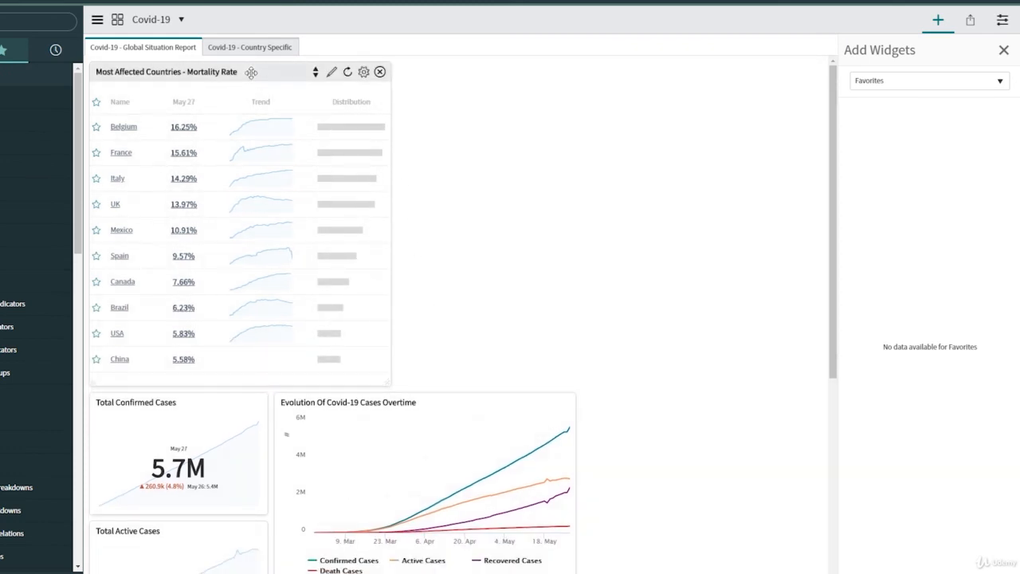
{"action": "left_click_drag", "start_coordinate": [251, 71], "coordinate": [707, 85]}
{"action": "left_click_drag", "start_coordinate": [817, 381], "coordinate": [815, 345]}
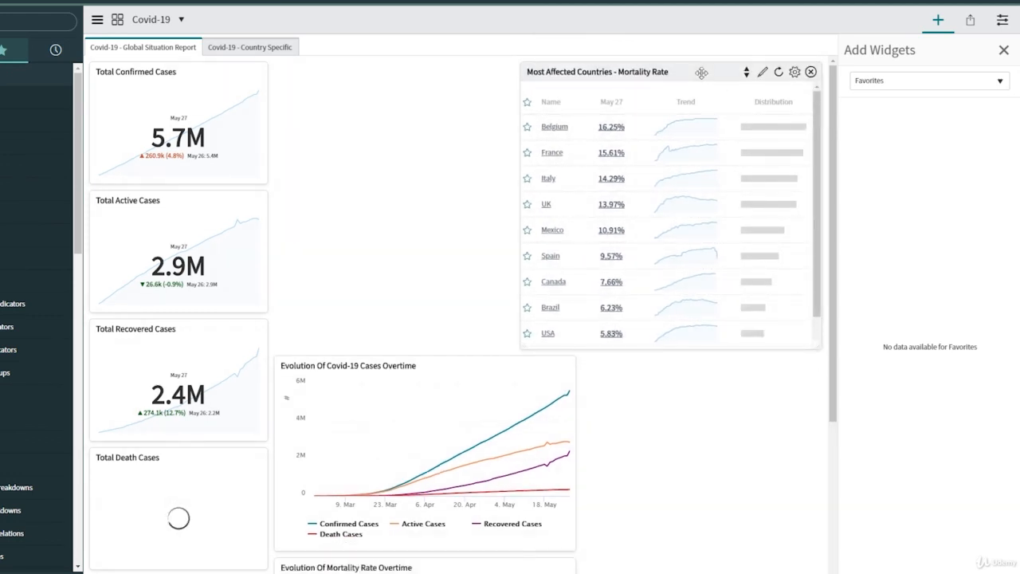
{"action": "left_click", "coordinate": [1003, 49]}
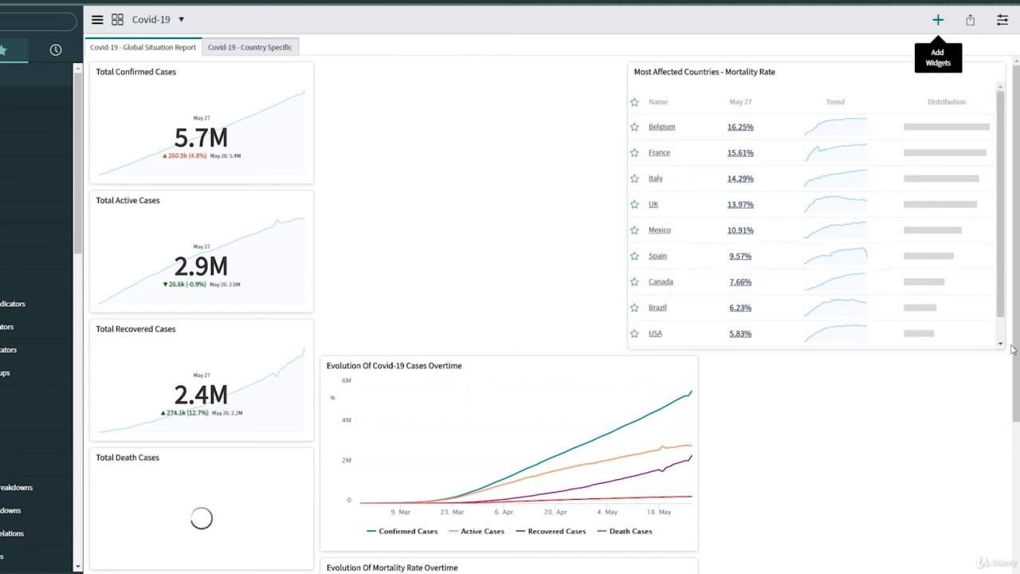
Narrow the Most Affected Countries widget to fit the free column beside the two charts and finish configuring the layout
{"action": "left_click", "coordinate": [1002, 21]}
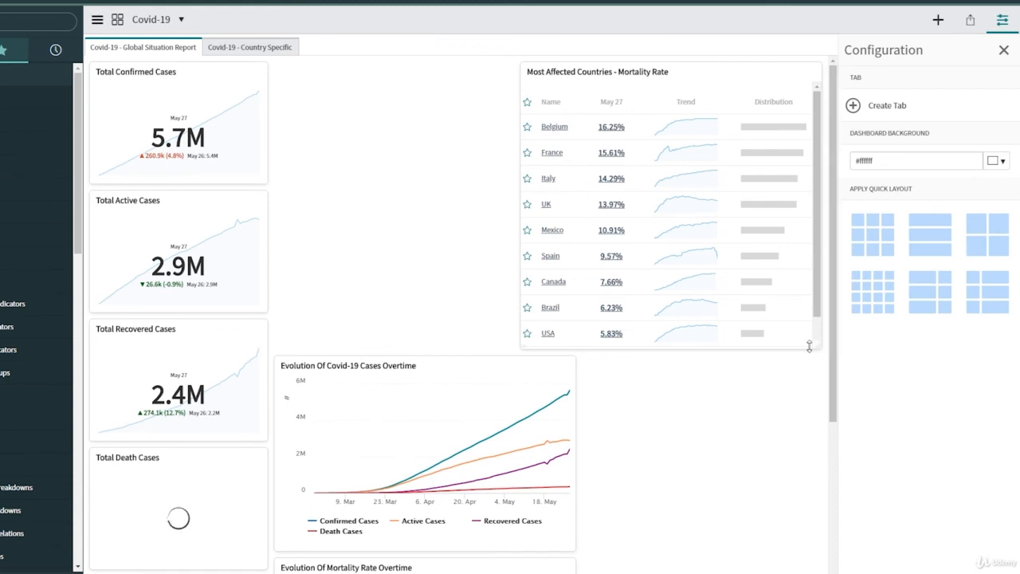
{"action": "left_click_drag", "start_coordinate": [808, 341], "coordinate": [750, 363]}
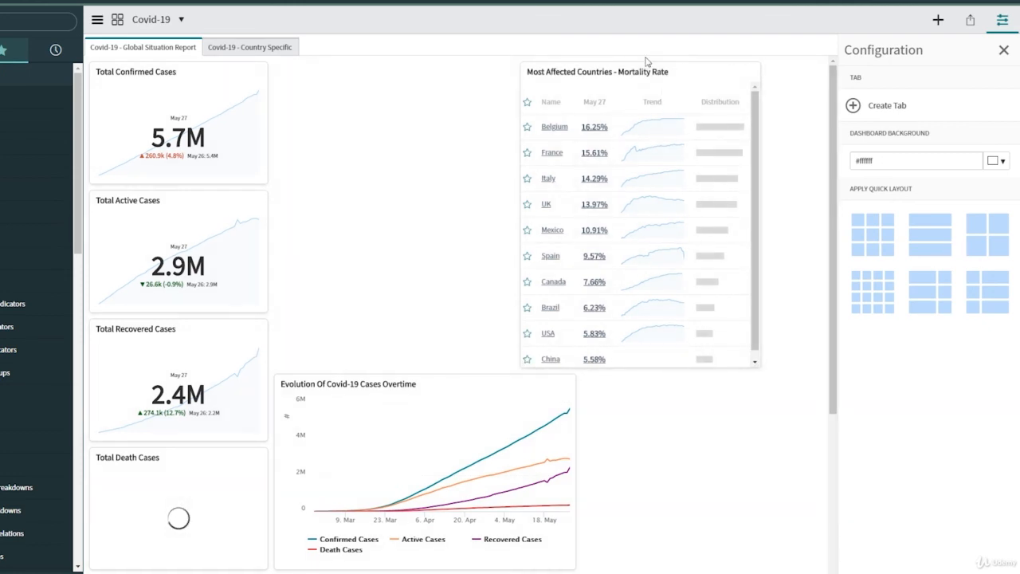
{"action": "left_click_drag", "start_coordinate": [681, 71], "coordinate": [742, 71]}
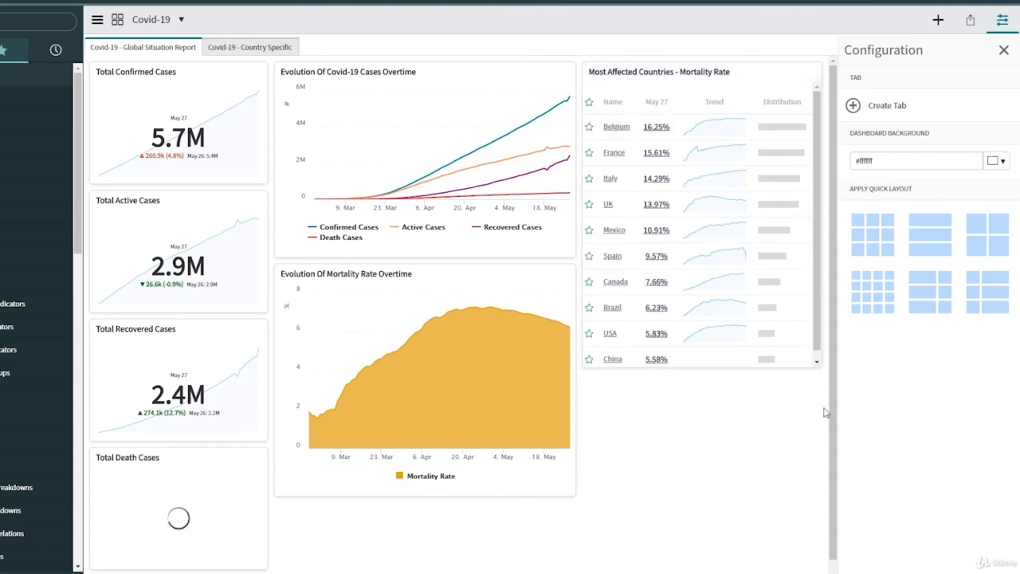
{"action": "left_click", "coordinate": [1002, 19]}
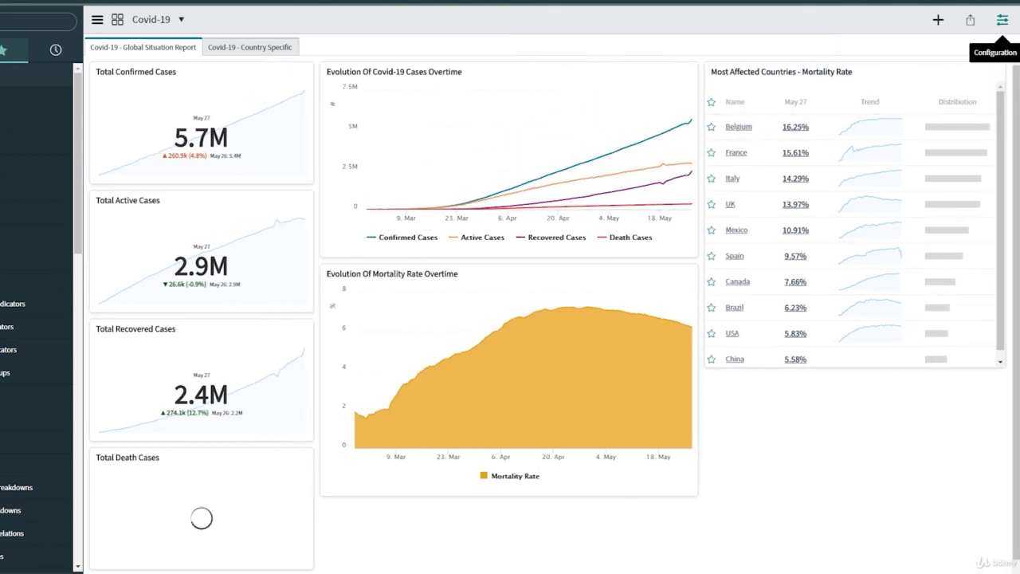